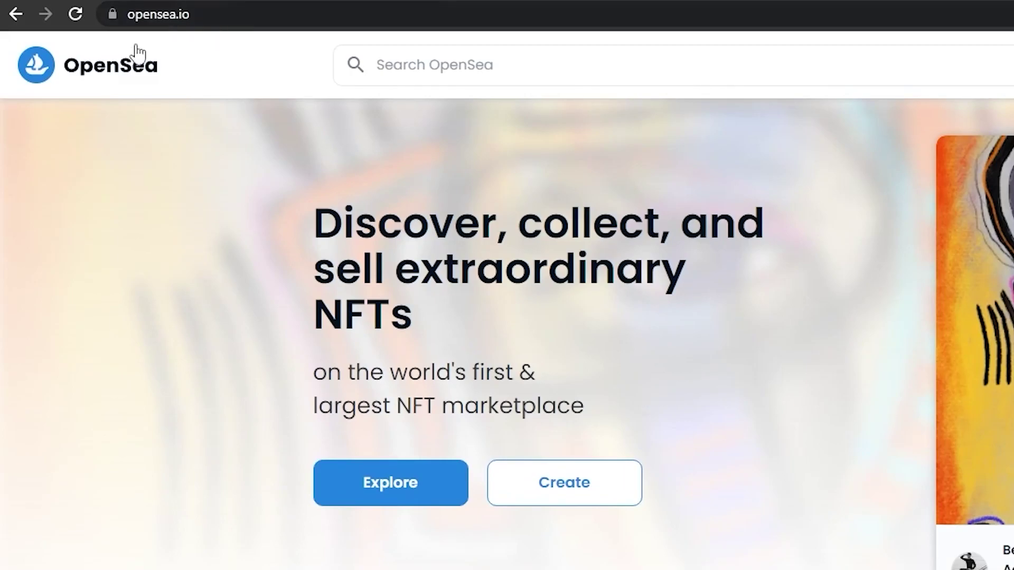
Browse the OpenSea home page, then start creating a new NFT.
scroll(158, 475, "down", 10)
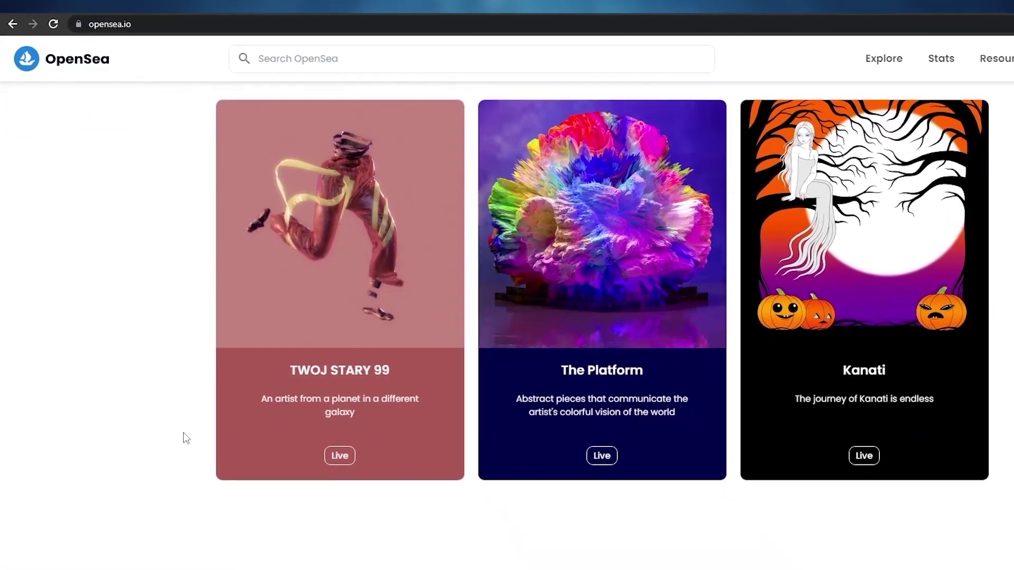
scroll(183, 433, "down", 10)
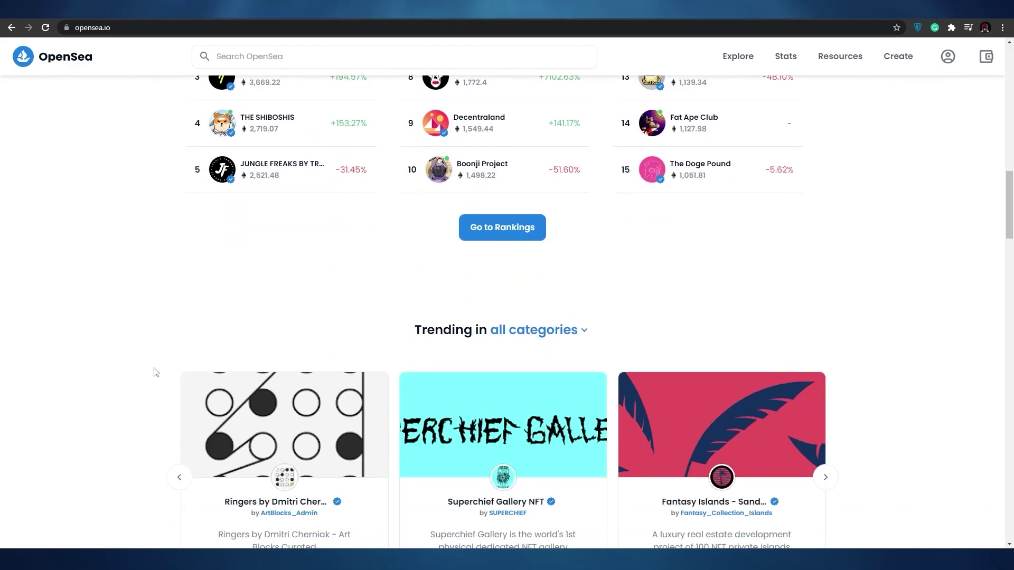
scroll(155, 372, "down", 4)
scroll(153, 369, "up", 12)
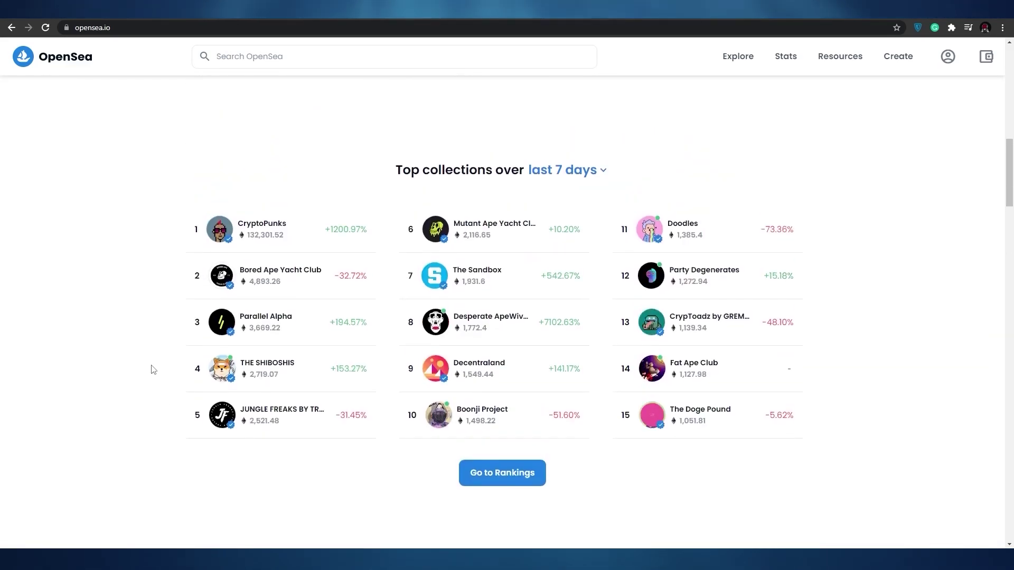
scroll(446, 301, "down", 6)
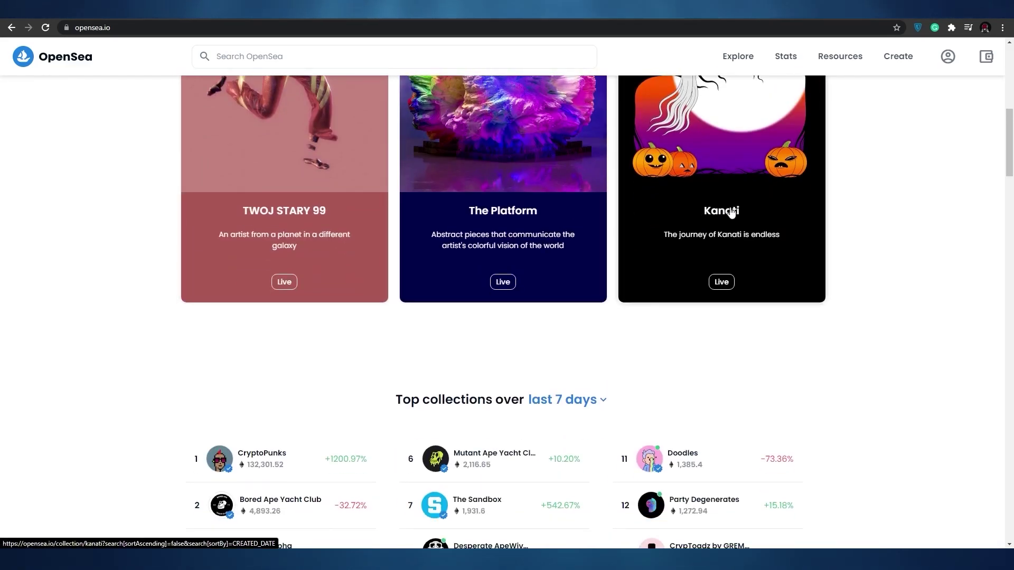
scroll(341, 194, "down", 1)
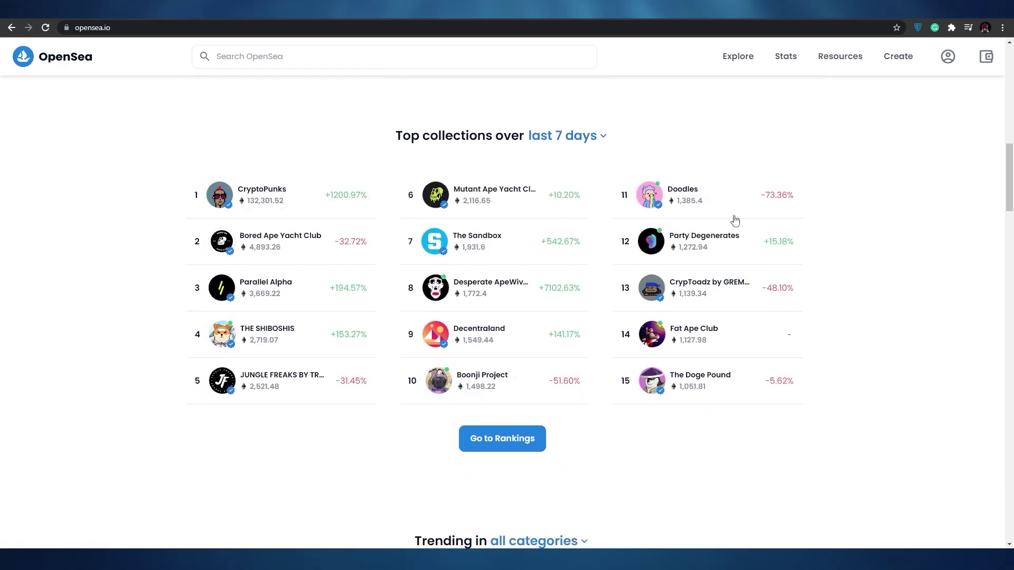
scroll(608, 107, "down", 1)
scroll(609, 107, "down", 6)
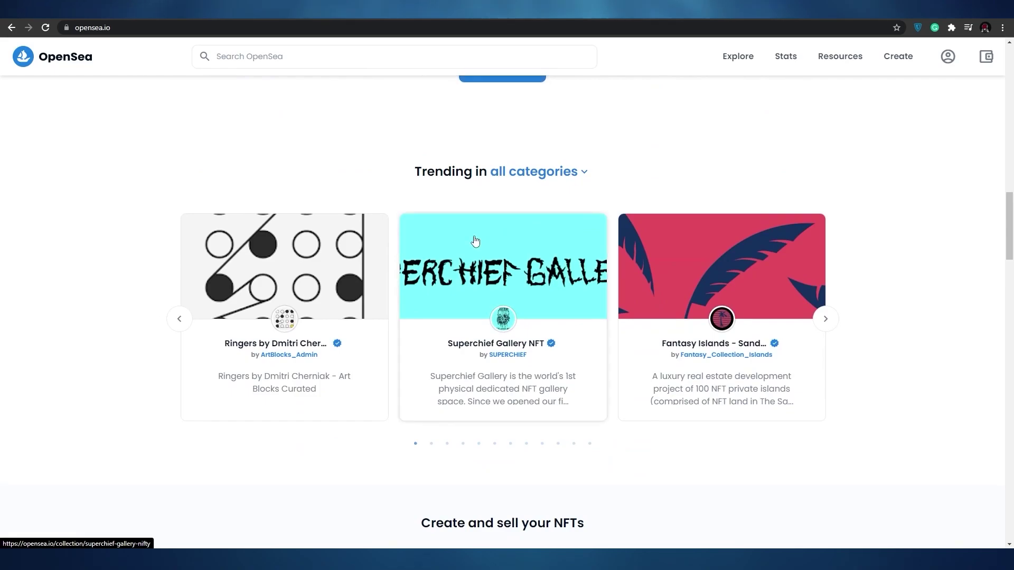
scroll(392, 264, "down", 8)
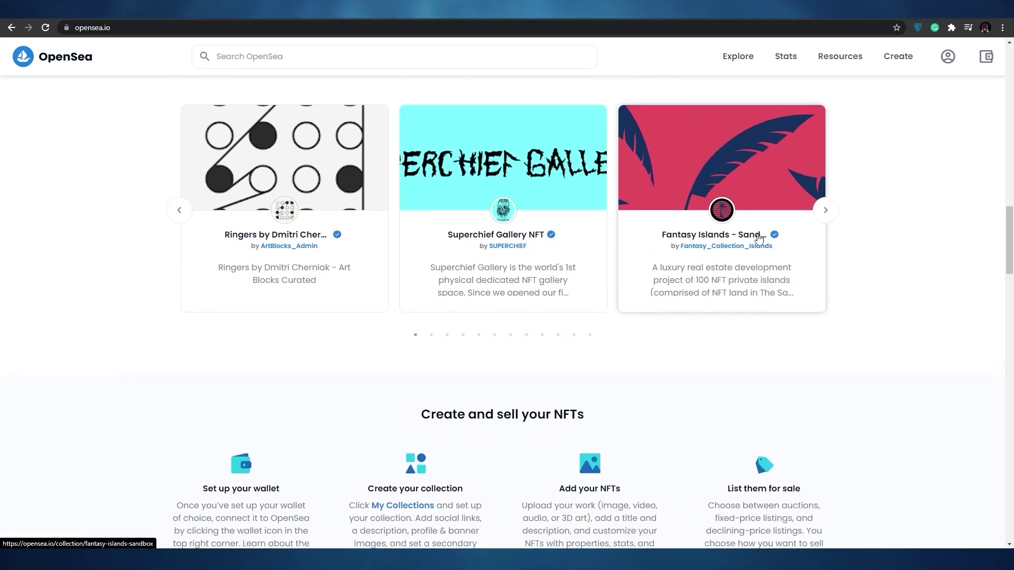
scroll(392, 264, "up", 11)
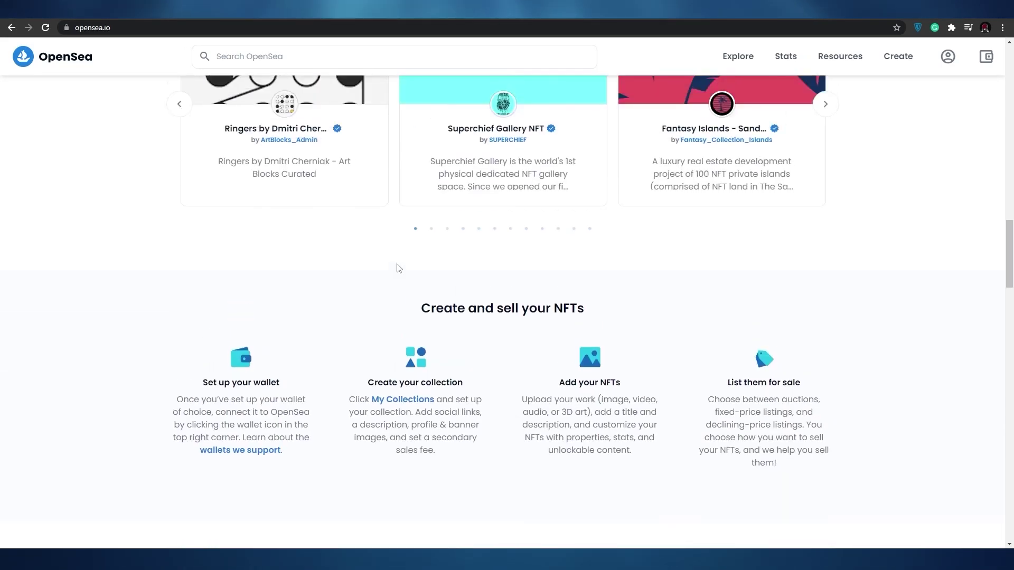
scroll(579, 370, "up", 15)
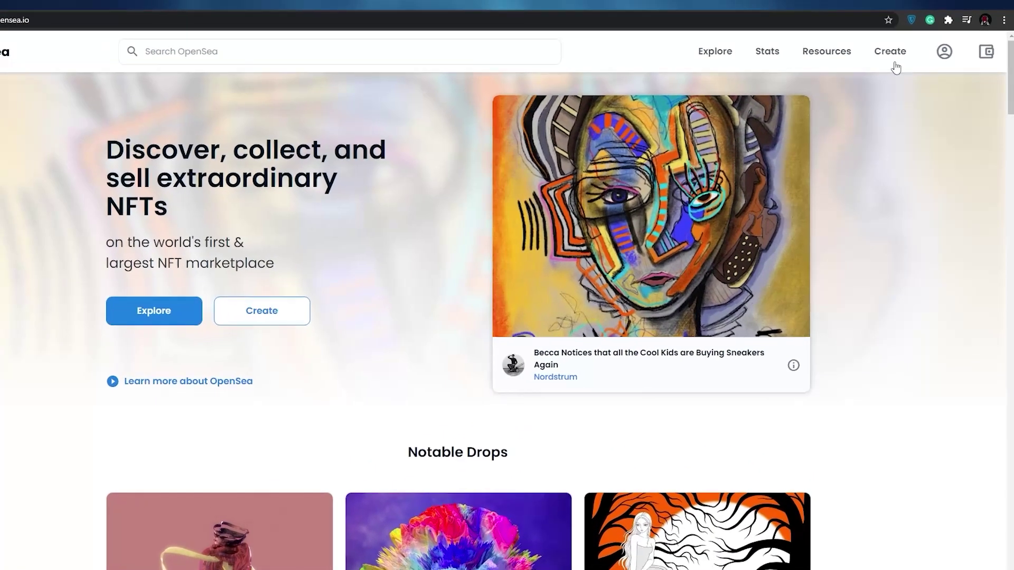
mouse_move(949, 59)
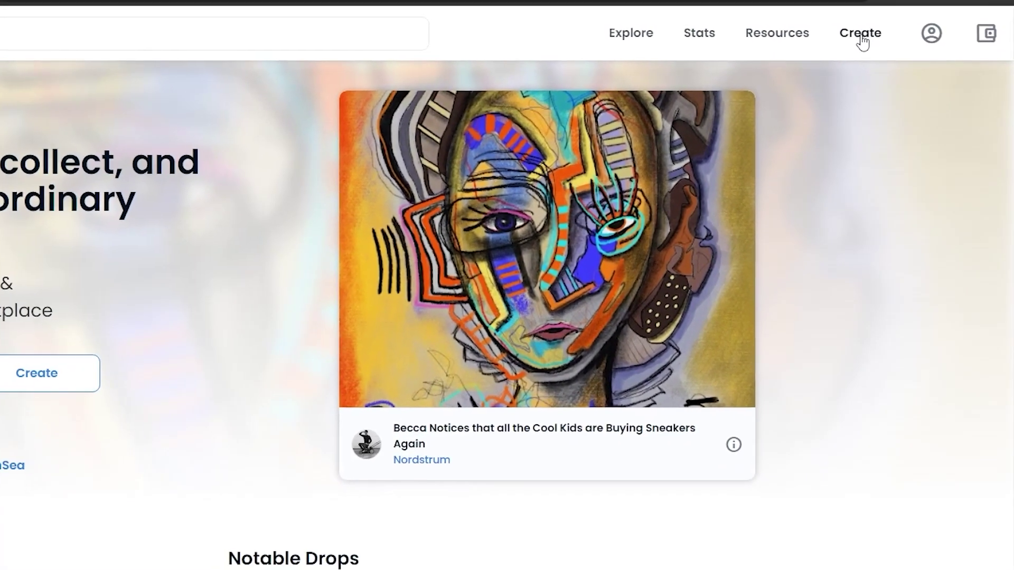
left_click(848, 26)
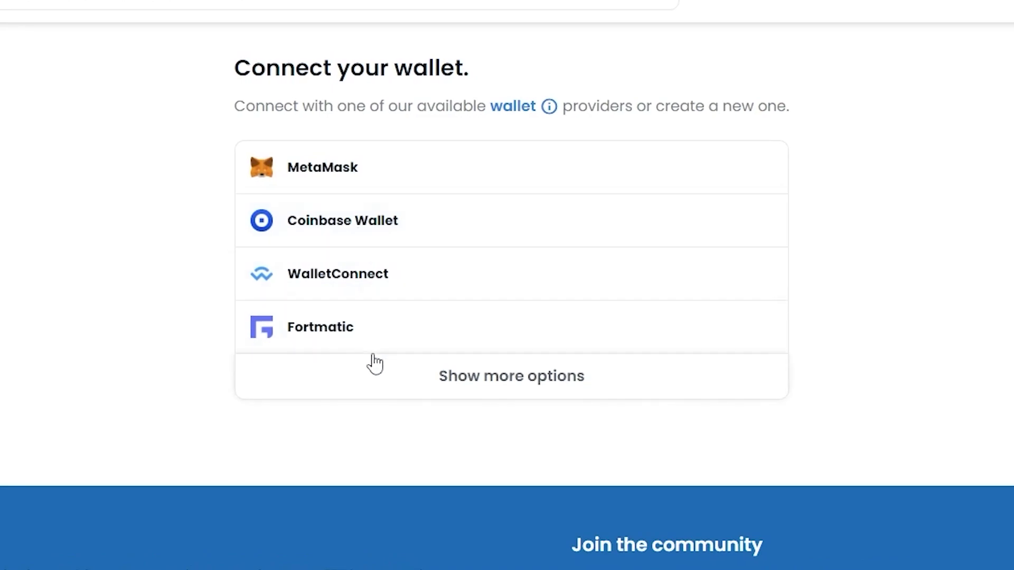
Expand the wallet list to show every provider from MetaMask through Trust.
left_click(482, 385)
scroll(480, 462, "down", 5)
scroll(480, 461, "up", 1)
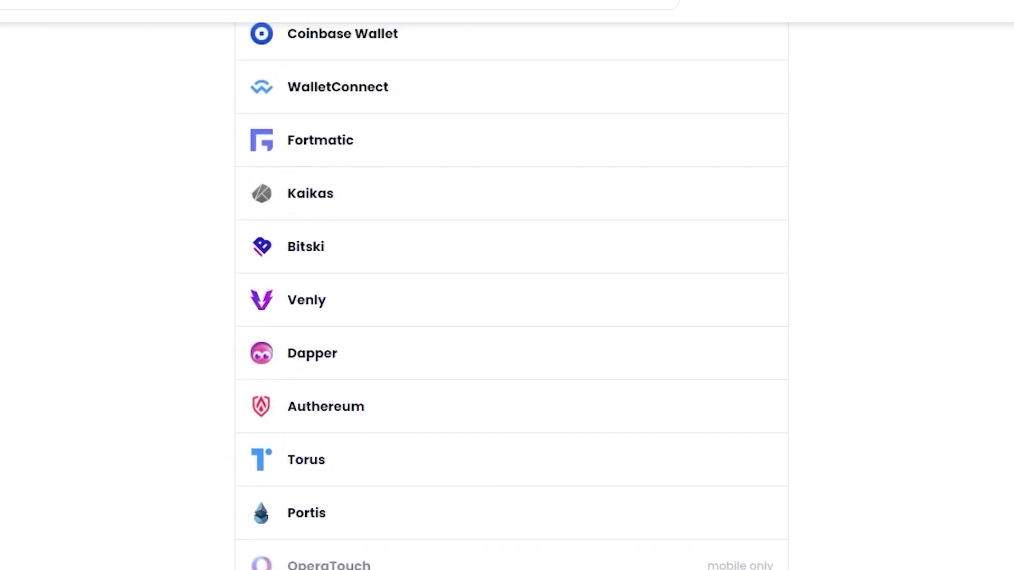
scroll(471, 317, "up", 3)
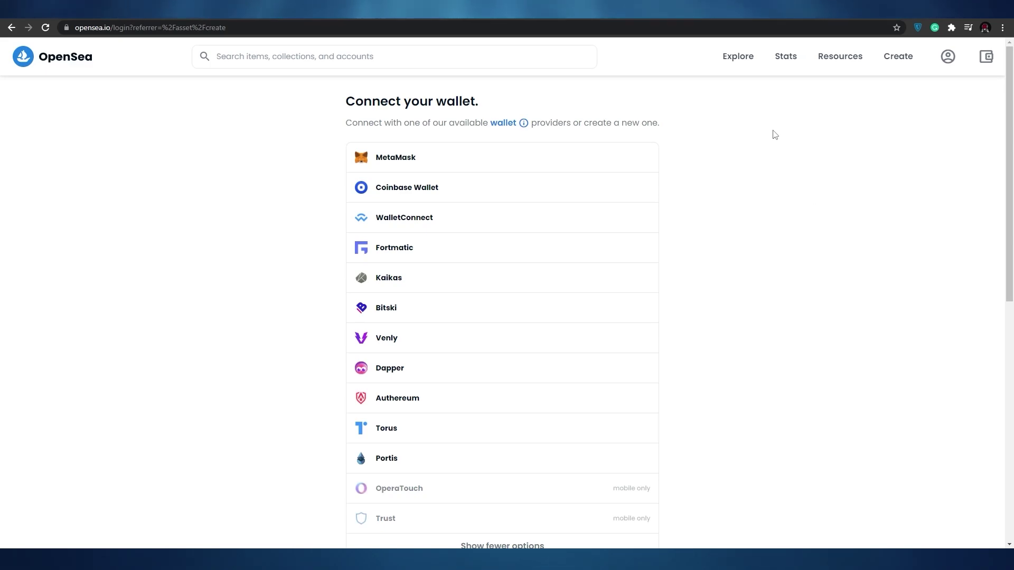
Connect through MetaMask, start its setup, try Import wallet, then return to 'New to MetaMask?'.
left_click(441, 168)
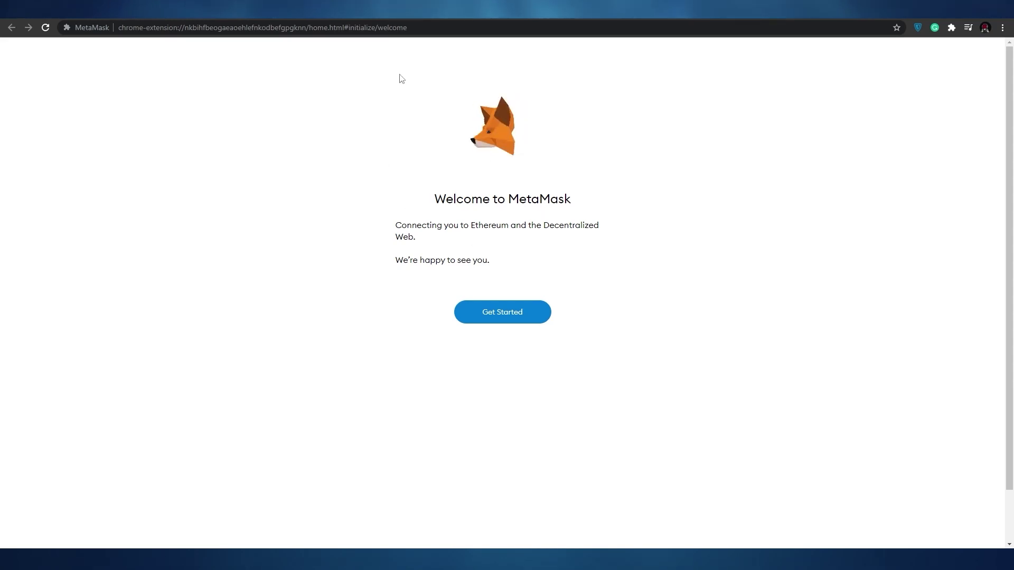
left_click(505, 319)
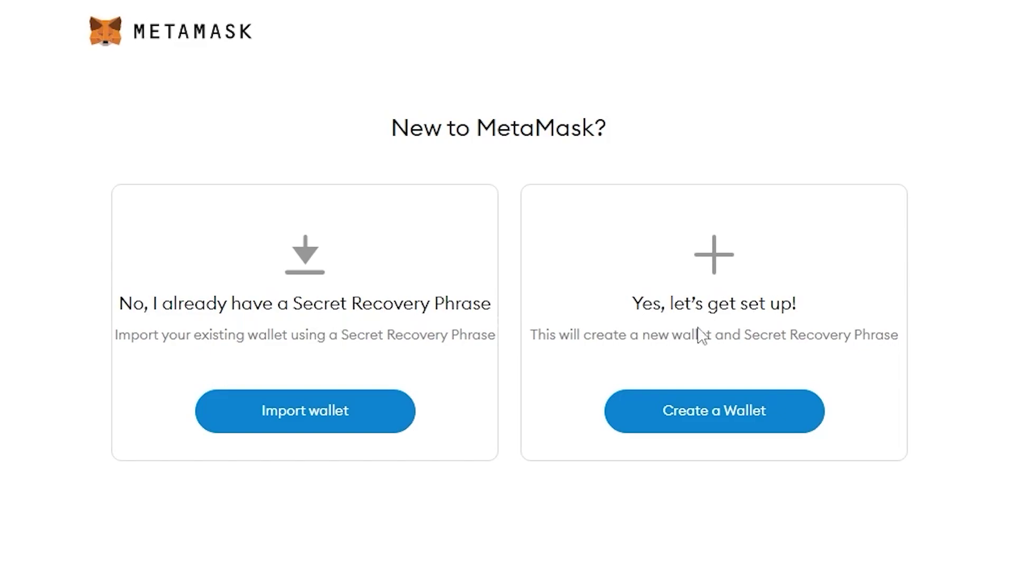
left_click(279, 432)
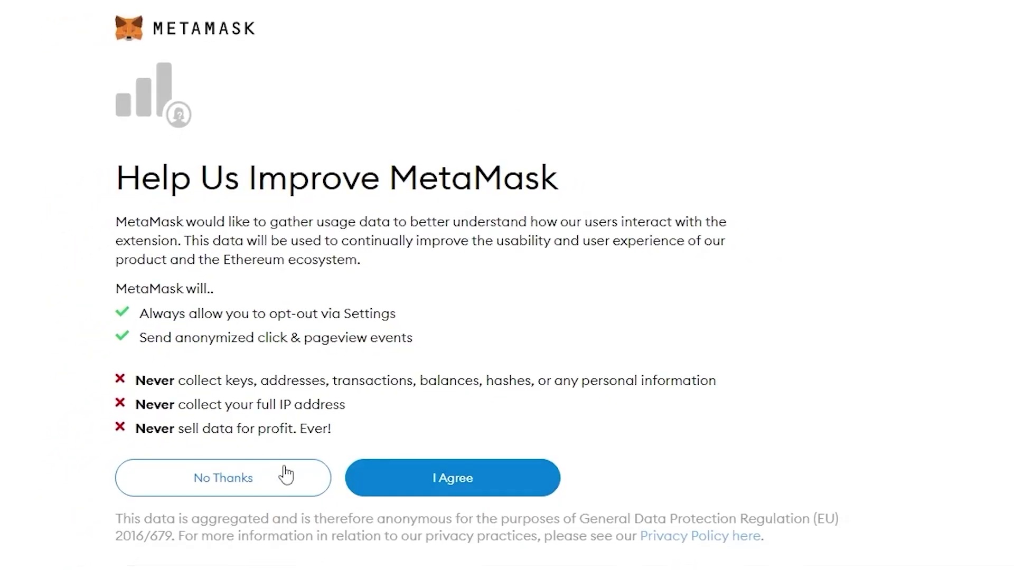
left_click(469, 484)
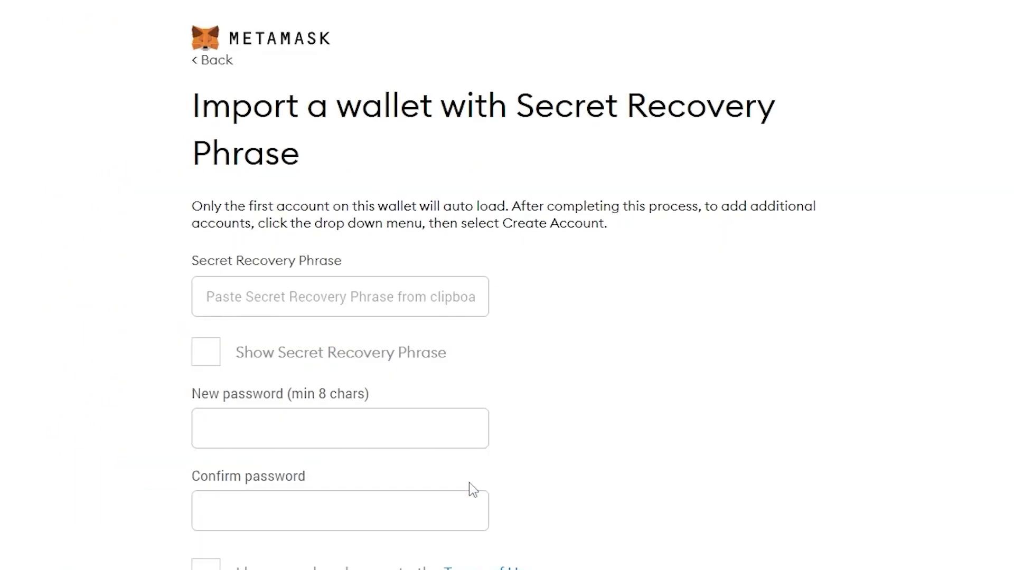
left_click(265, 307)
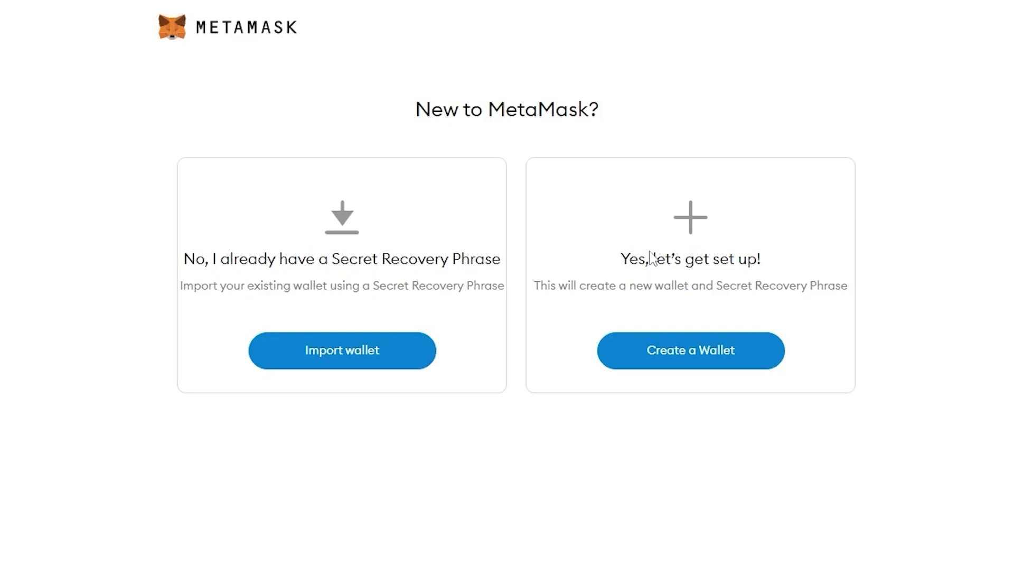
Create a new MetaMask wallet, agreeing to usage data and skipping past the security video.
left_click(718, 363)
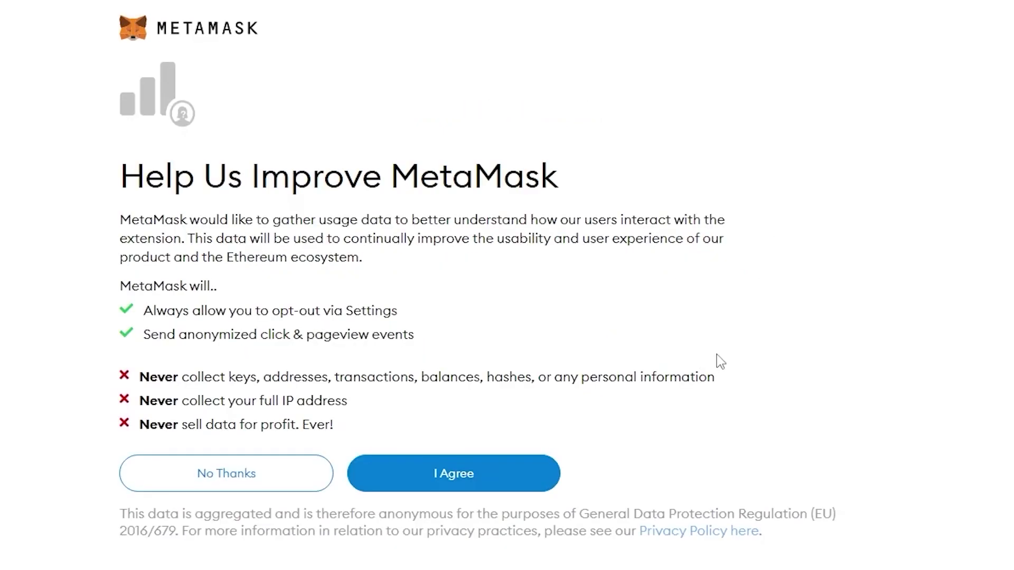
left_click(499, 491)
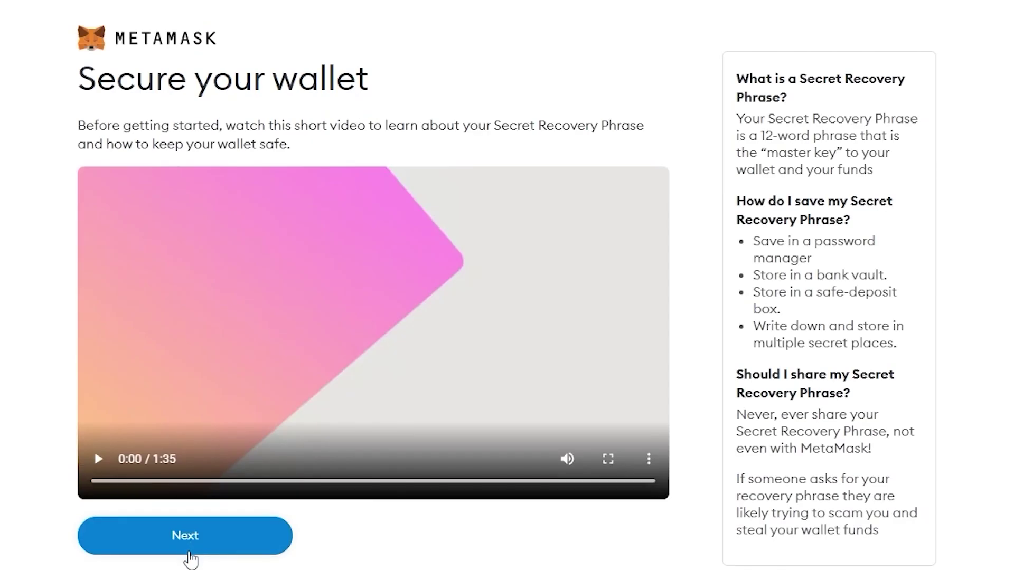
left_click(185, 553)
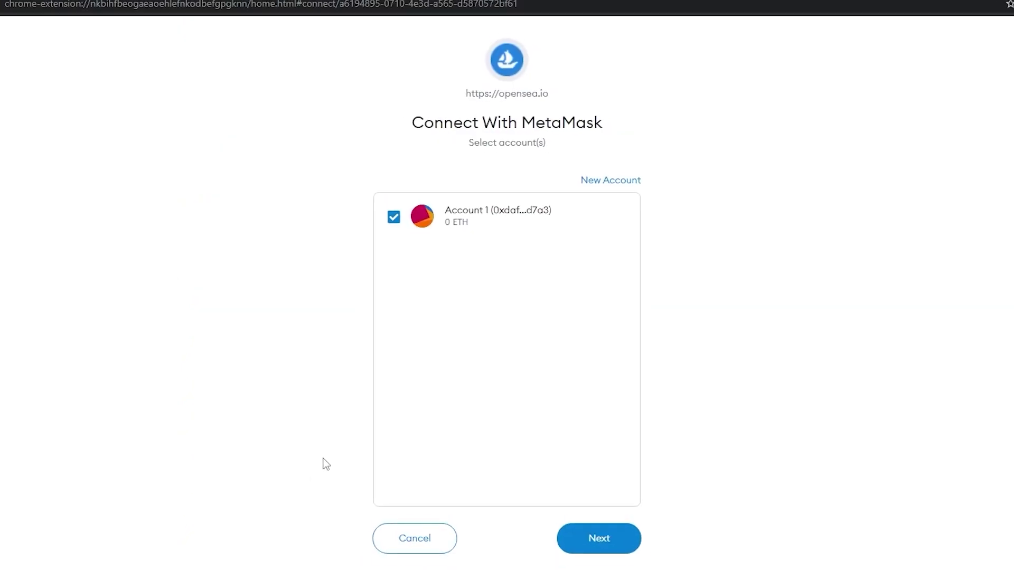
Approve connecting Account 1 to OpenSea in MetaMask.
left_click(589, 442)
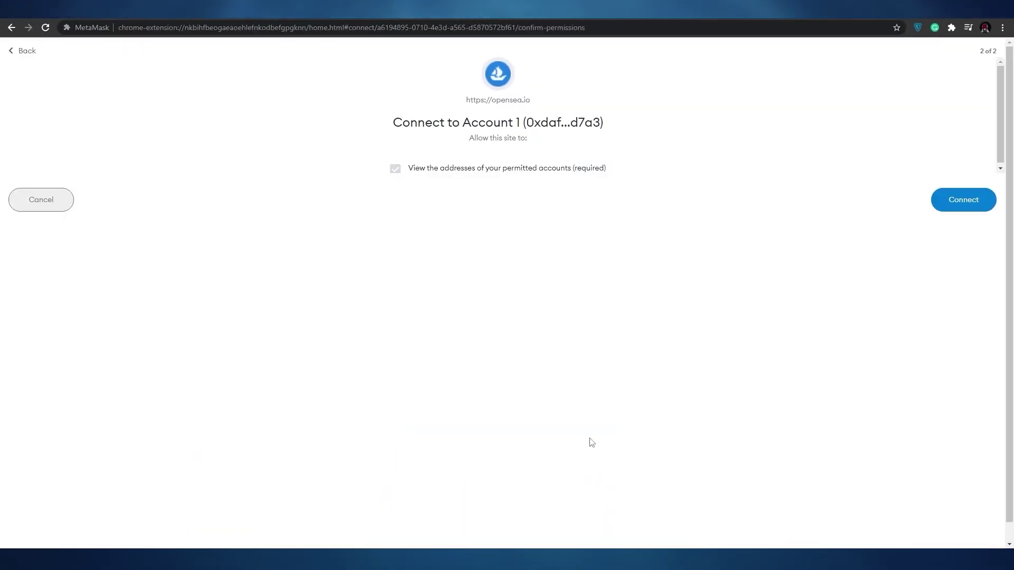
left_click(970, 208)
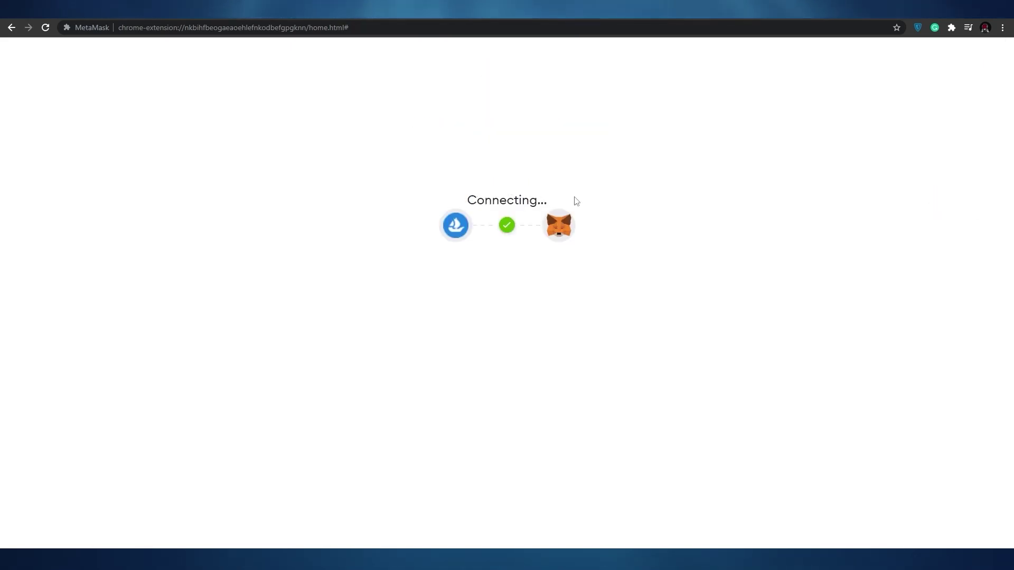
scroll(507, 296, "down", 3)
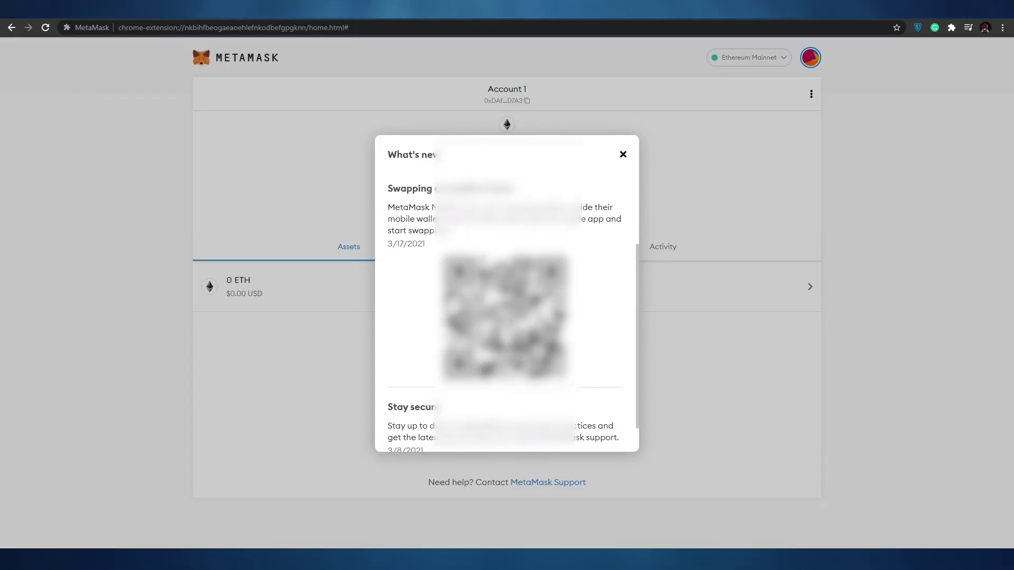
scroll(507, 296, "up", 5)
Dismiss the What's new notice and return to the OpenSea tab.
scroll(507, 295, "down", 2)
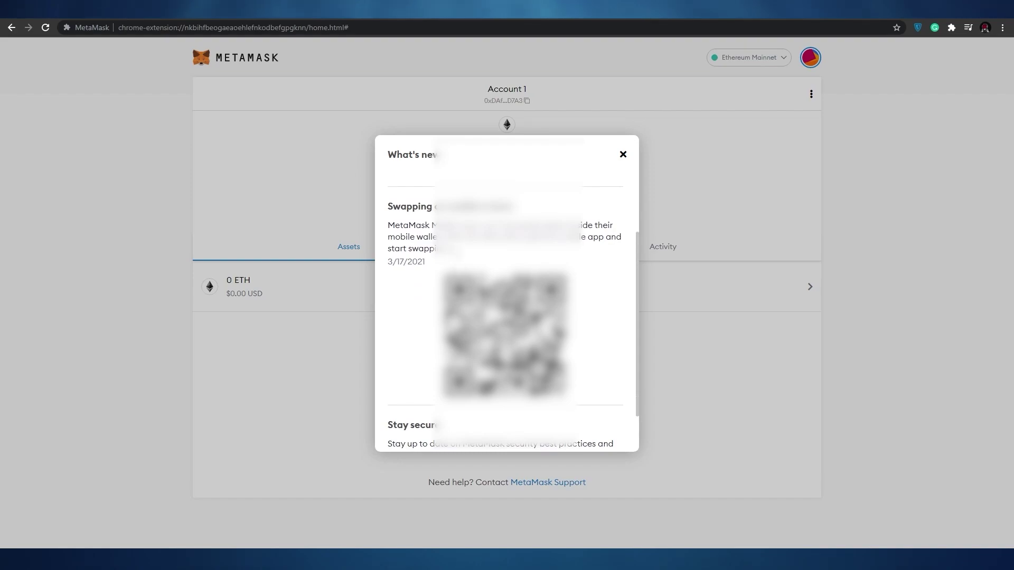
scroll(507, 295, "down", 1)
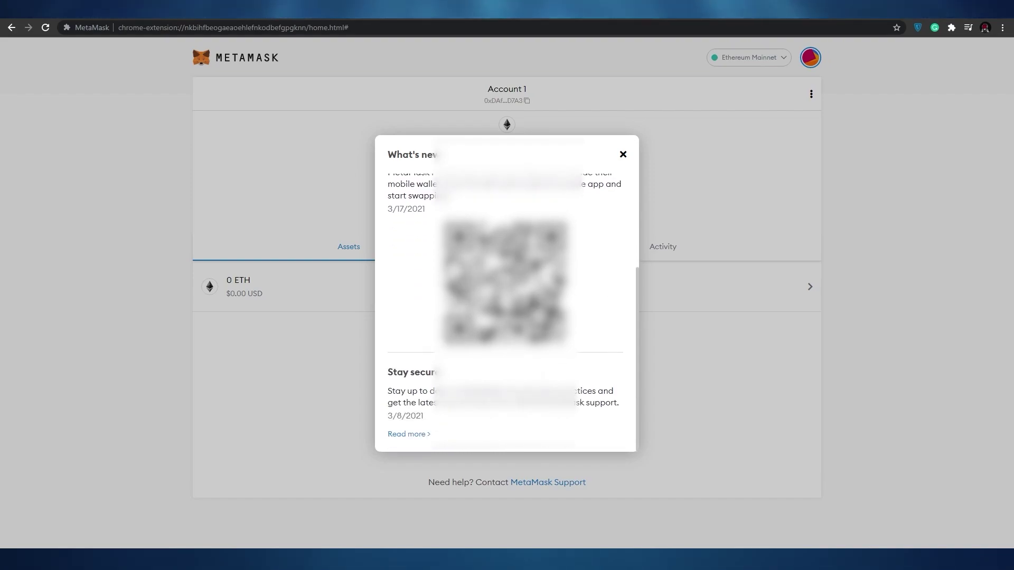
scroll(610, 361, "up", 3)
left_click(624, 154)
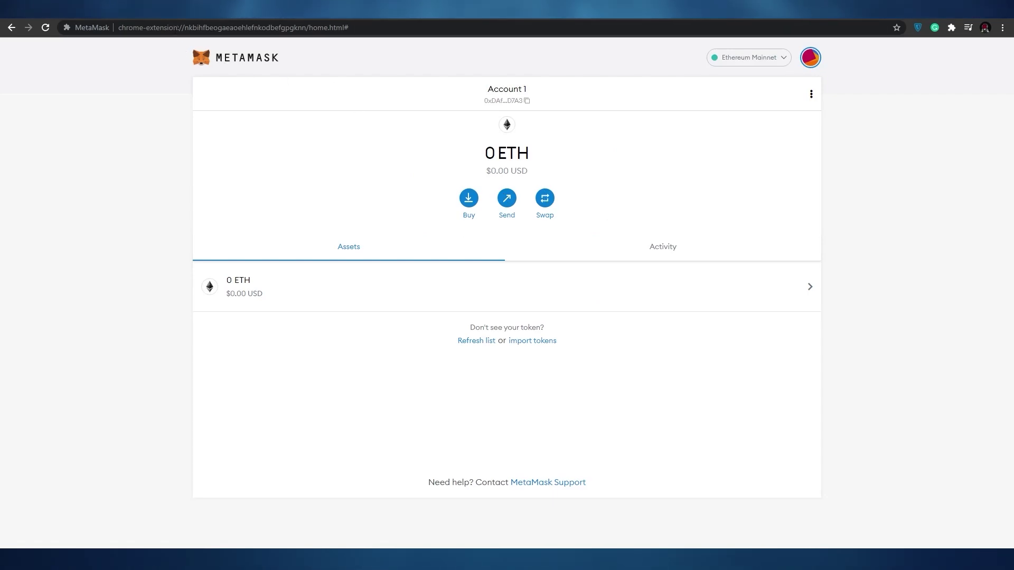
key("ctrl+Tab")
Choose MetaMask on the Connect your wallet page to sign in and reach Create new item.
left_click(416, 163)
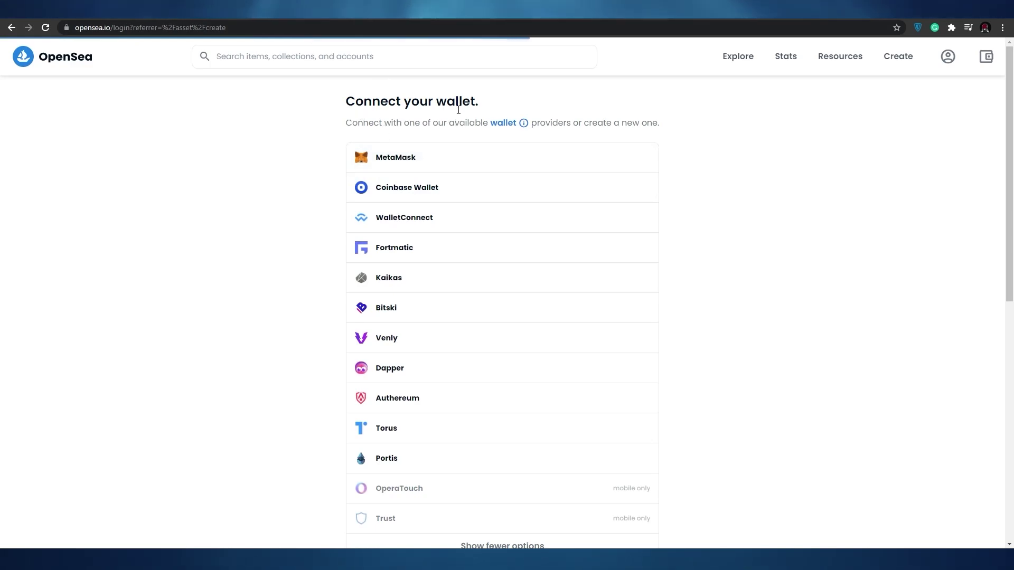
mouse_move(877, 74)
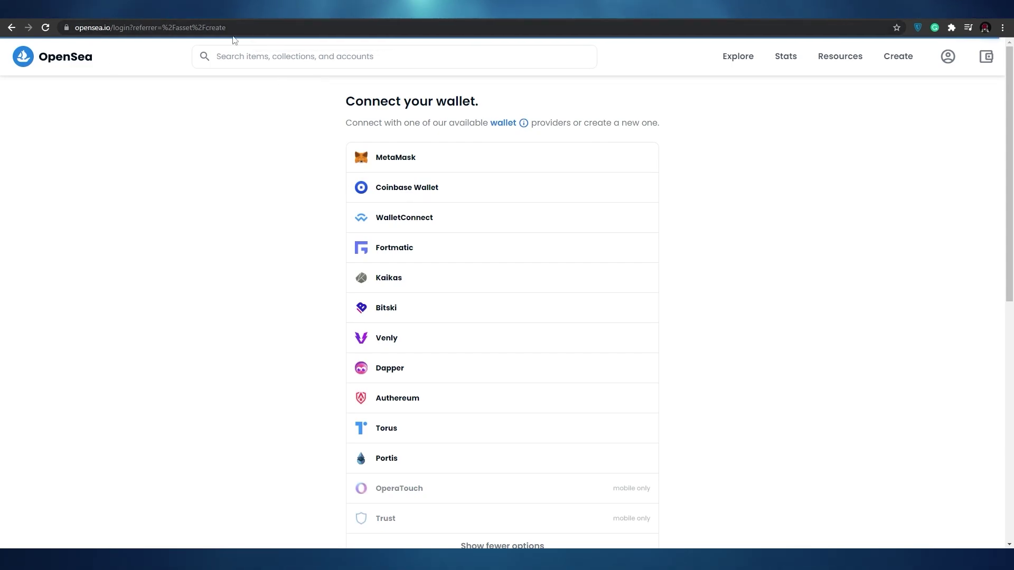
left_click(367, 163)
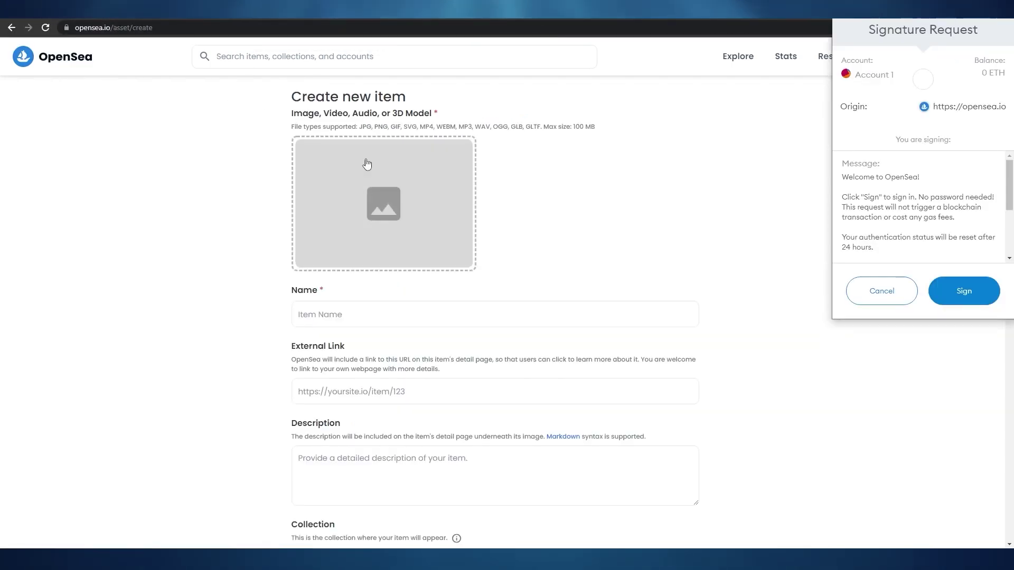
scroll(919, 248, "down", 5)
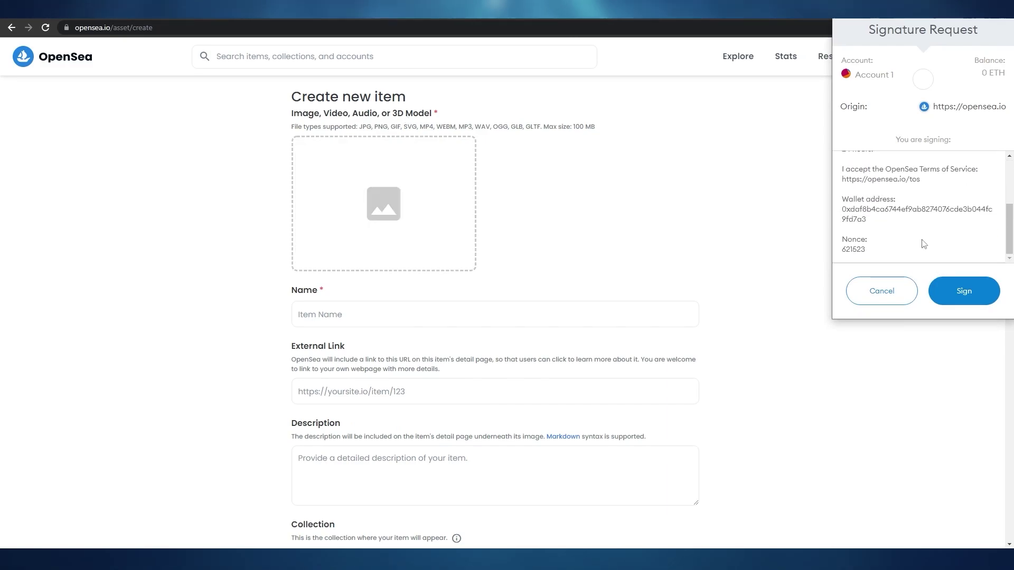
scroll(918, 233, "up", 5)
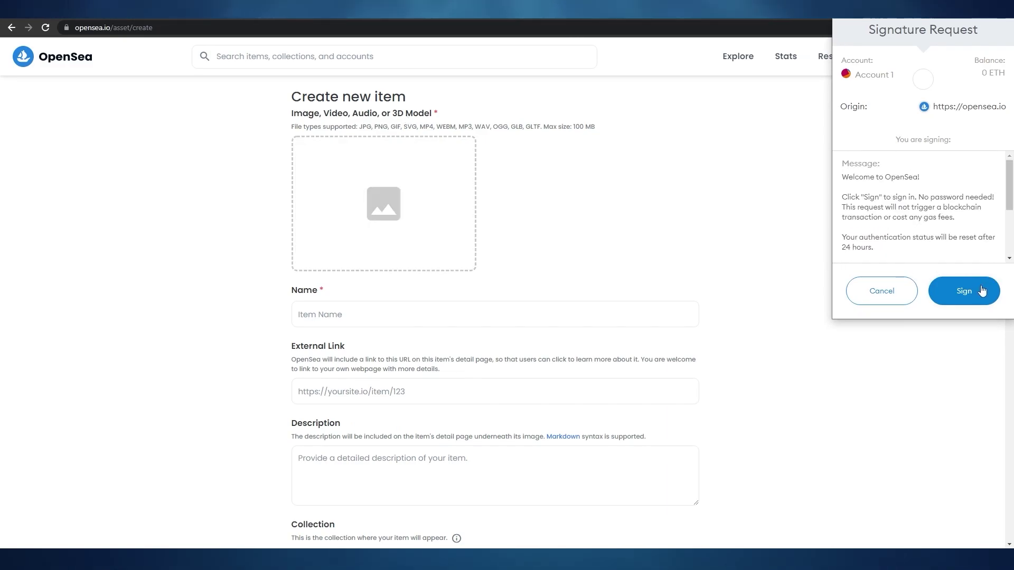
left_click(964, 291)
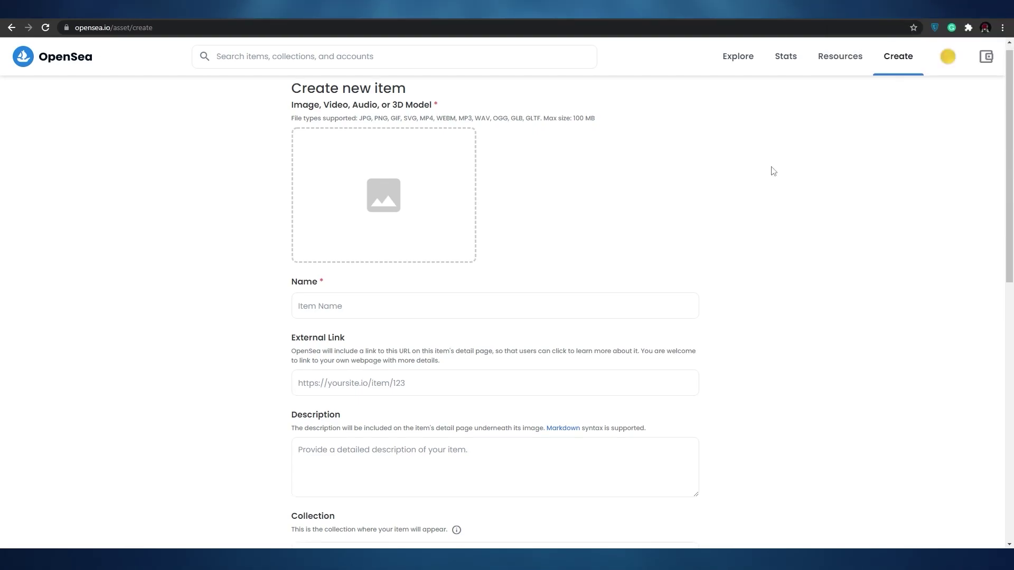
scroll(928, 233, "down", 2)
scroll(909, 234, "up", 2)
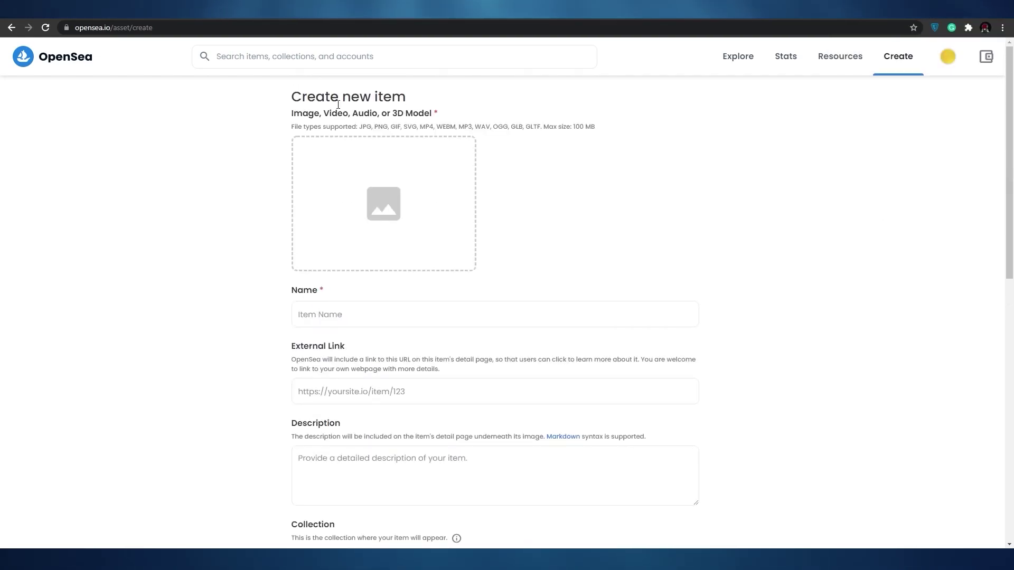
left_click_drag(1011, 177, 1011, 141)
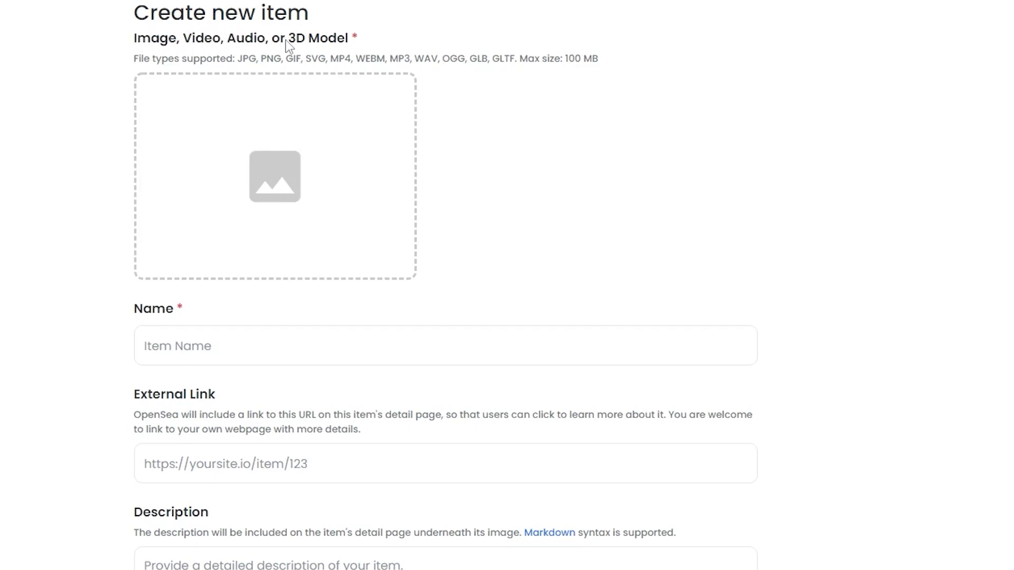
scroll(338, 46, "down", 2)
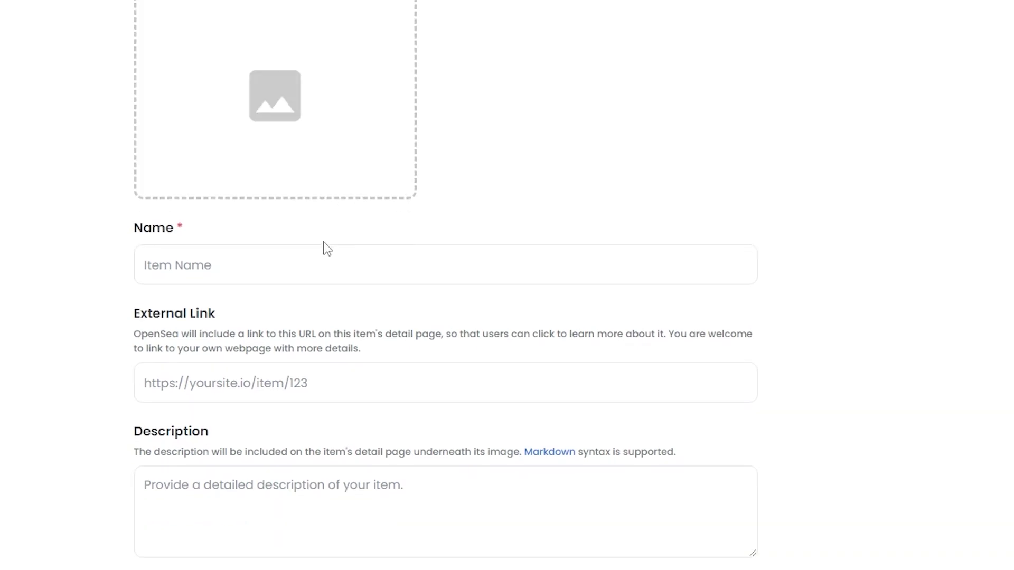
scroll(317, 246, "up", 2)
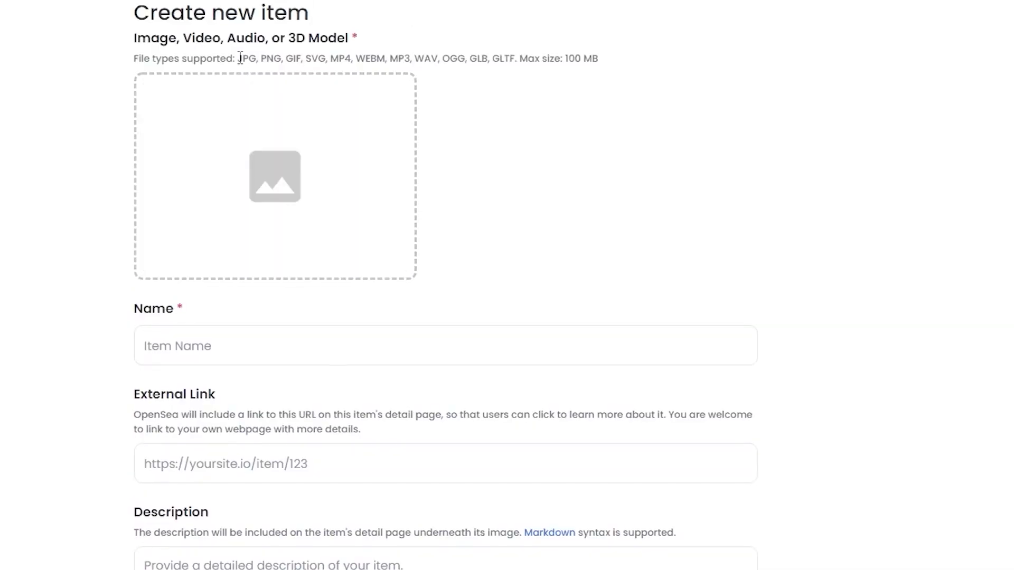
left_click_drag(241, 58, 539, 62)
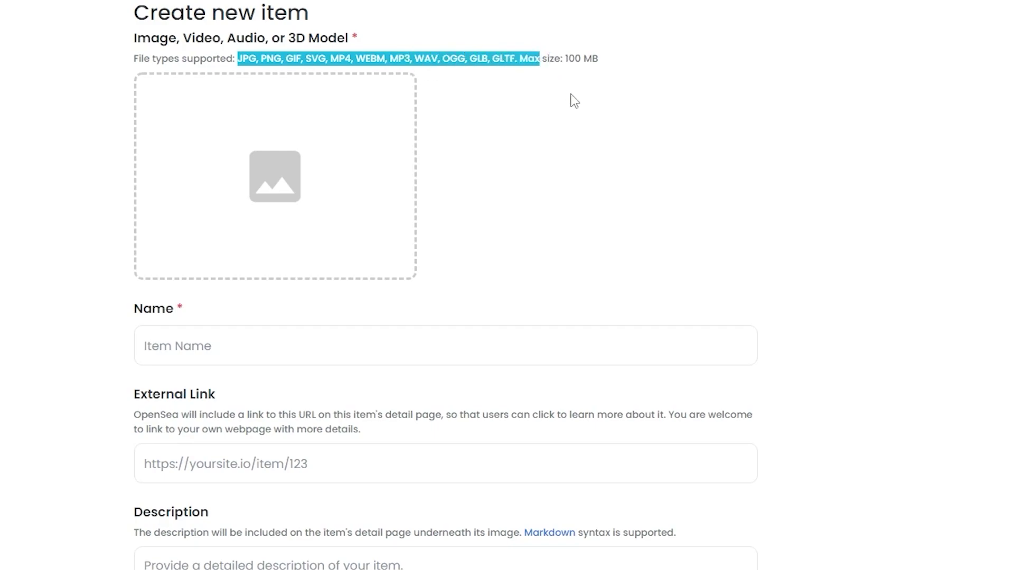
left_click(575, 102)
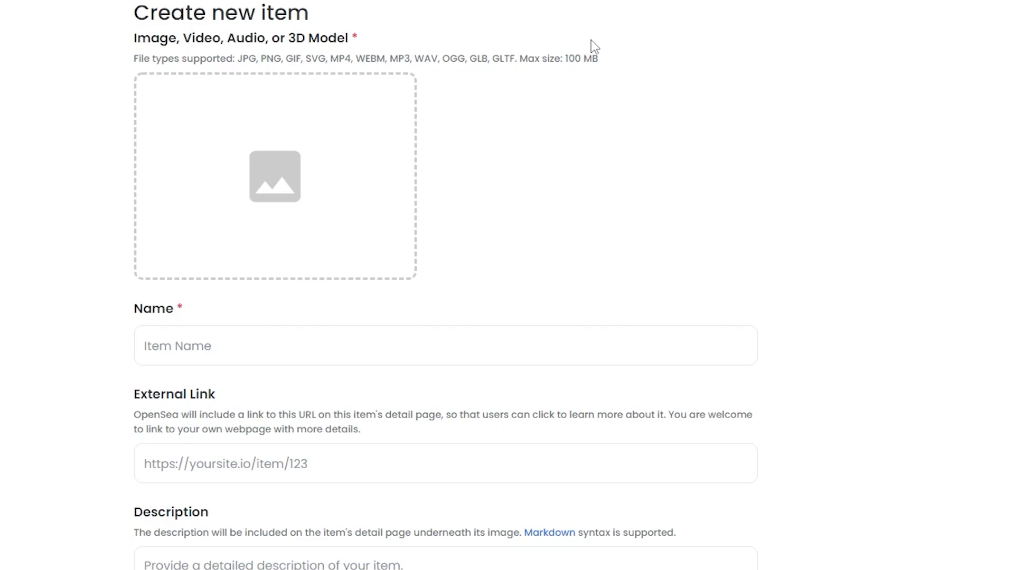
scroll(252, 191, "down", 2)
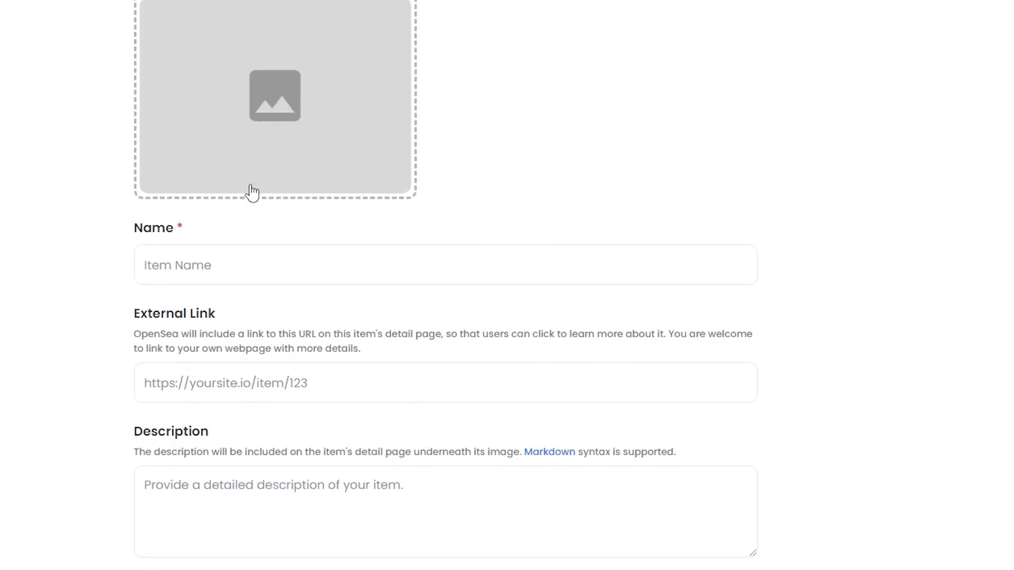
scroll(252, 191, "up", 2)
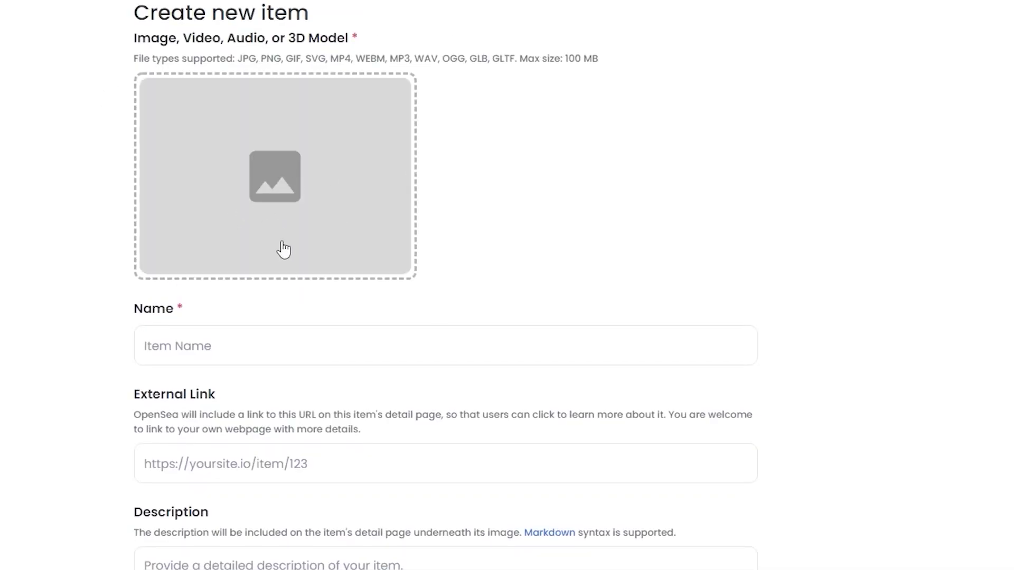
scroll(284, 249, "down", 2)
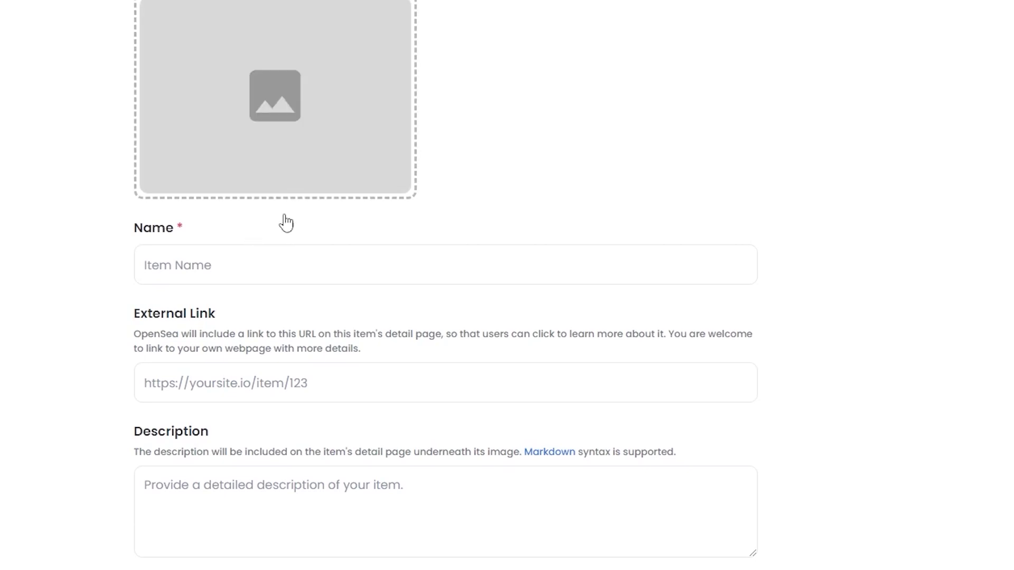
scroll(335, 158, "up", 2)
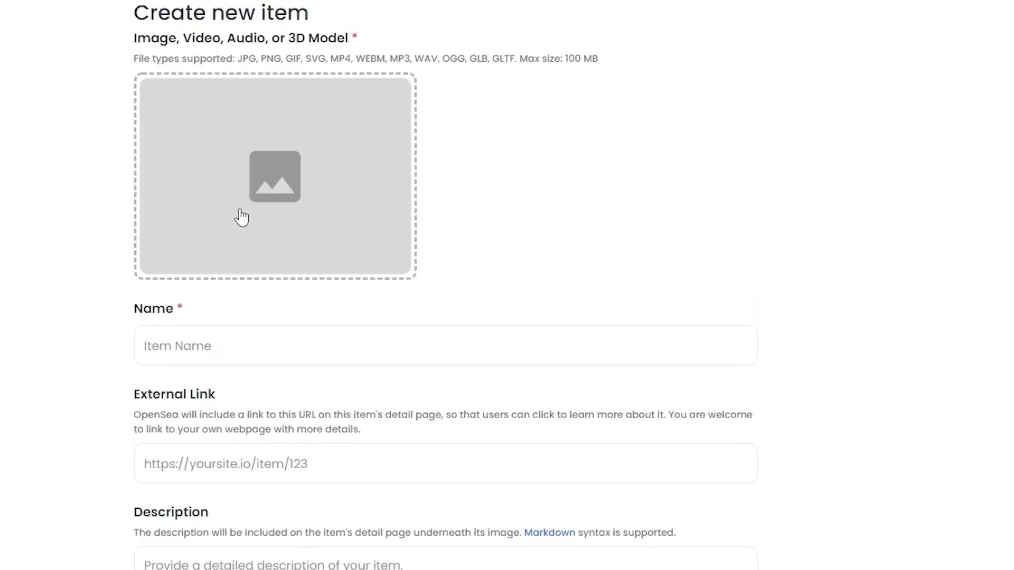
scroll(242, 217, "down", 4)
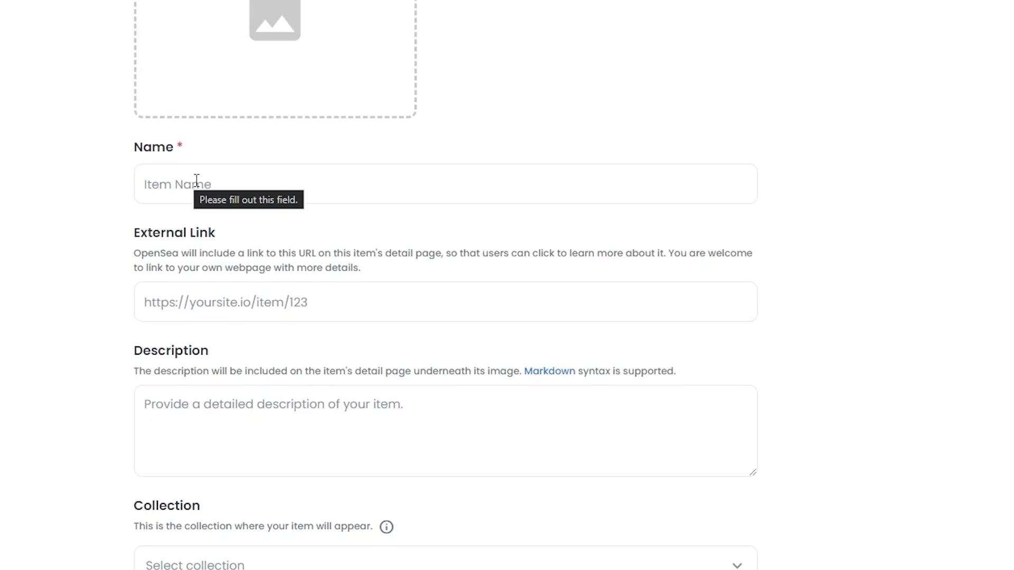
Scroll the Create new item form down to Supply 1 and the Ethereum blockchain field.
scroll(192, 181, "down", 2)
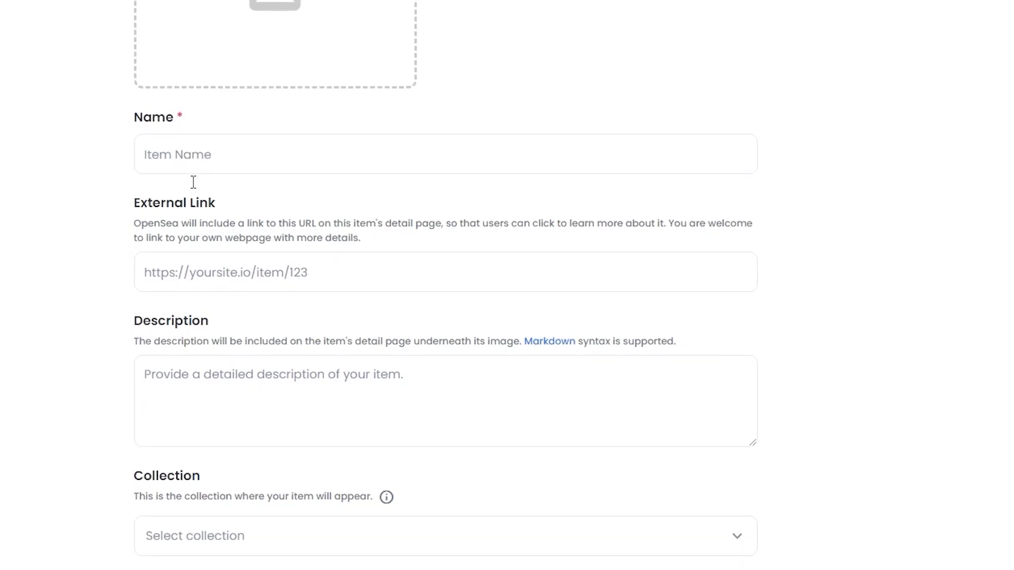
scroll(297, 165, "down", 2)
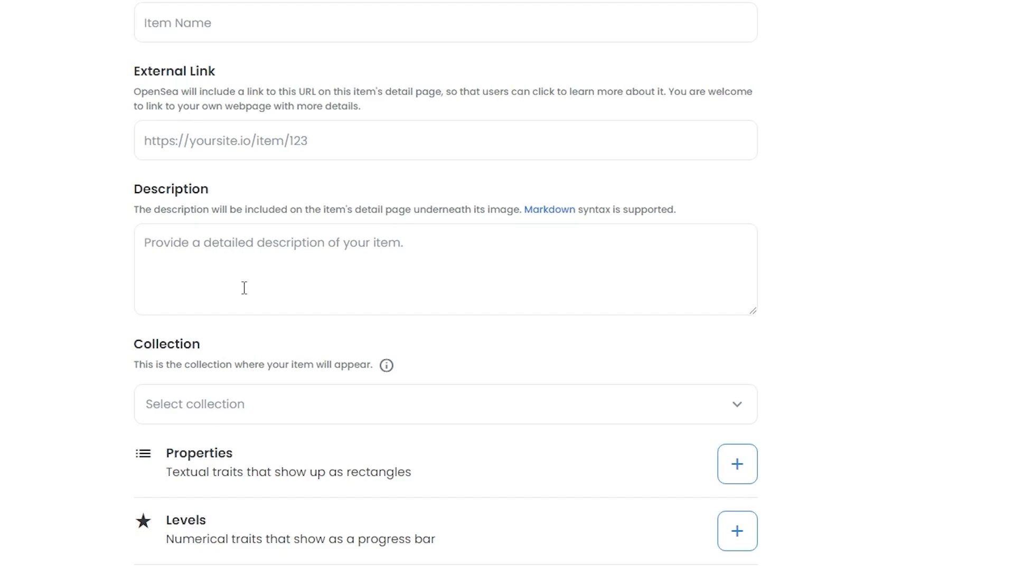
scroll(245, 288, "down", 4)
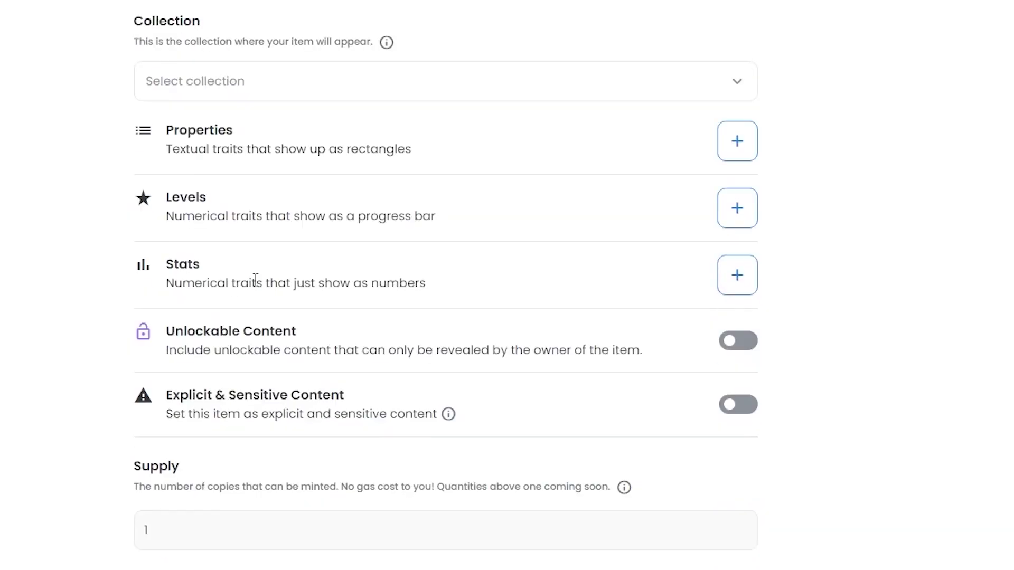
scroll(222, 138, "up", 1)
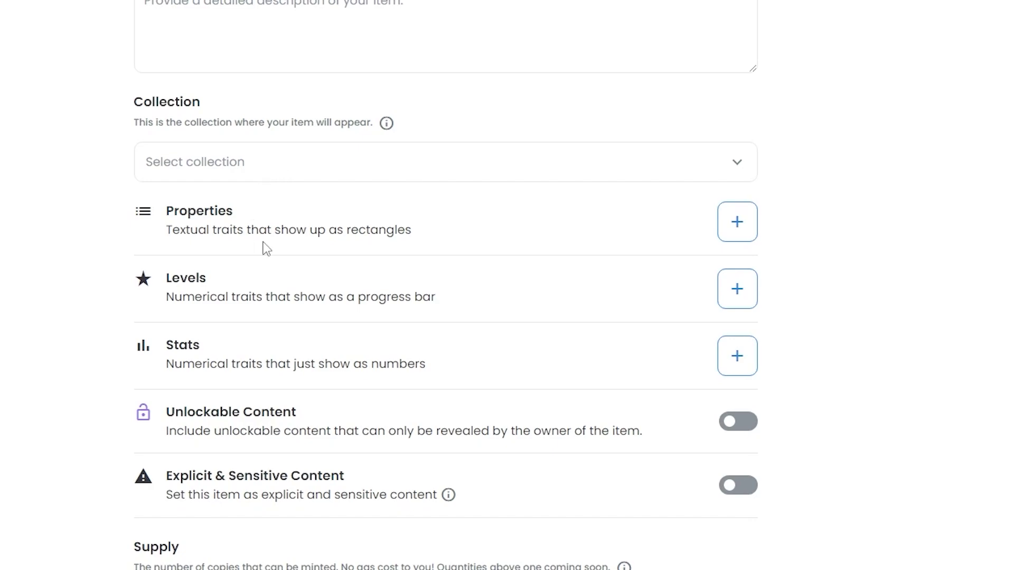
scroll(200, 298, "down", 2)
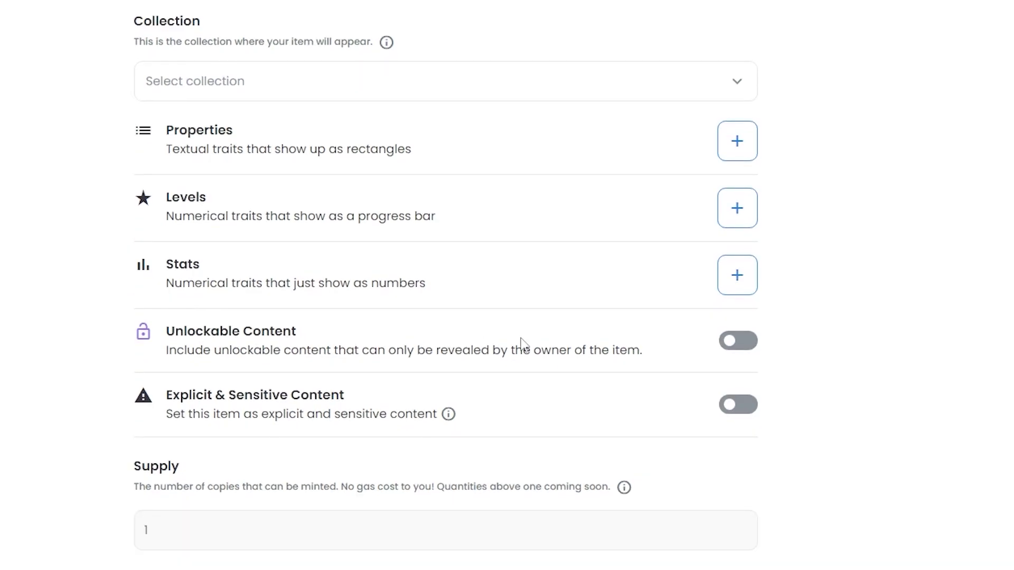
scroll(745, 425, "up", 3)
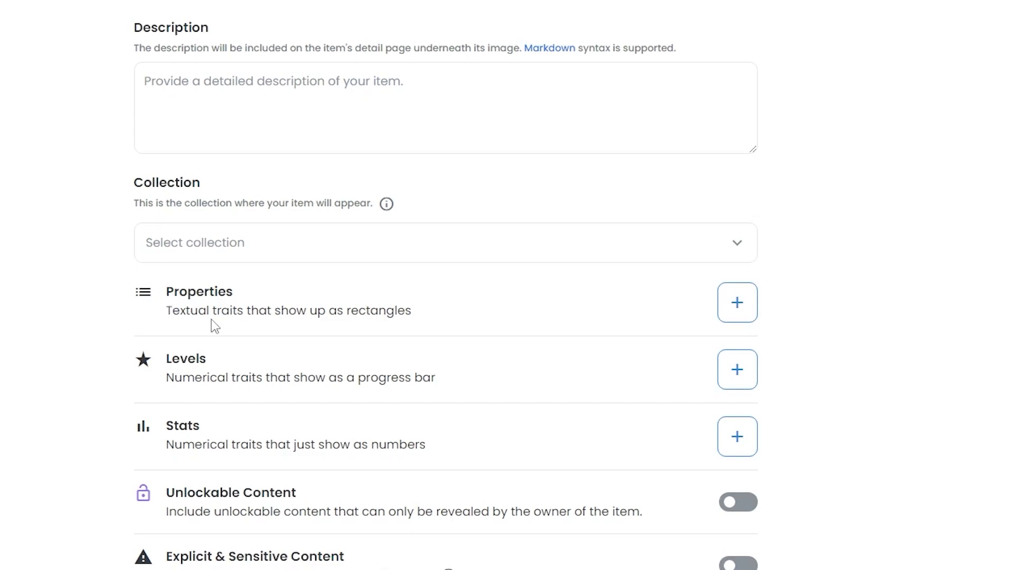
scroll(429, 247, "down", 2)
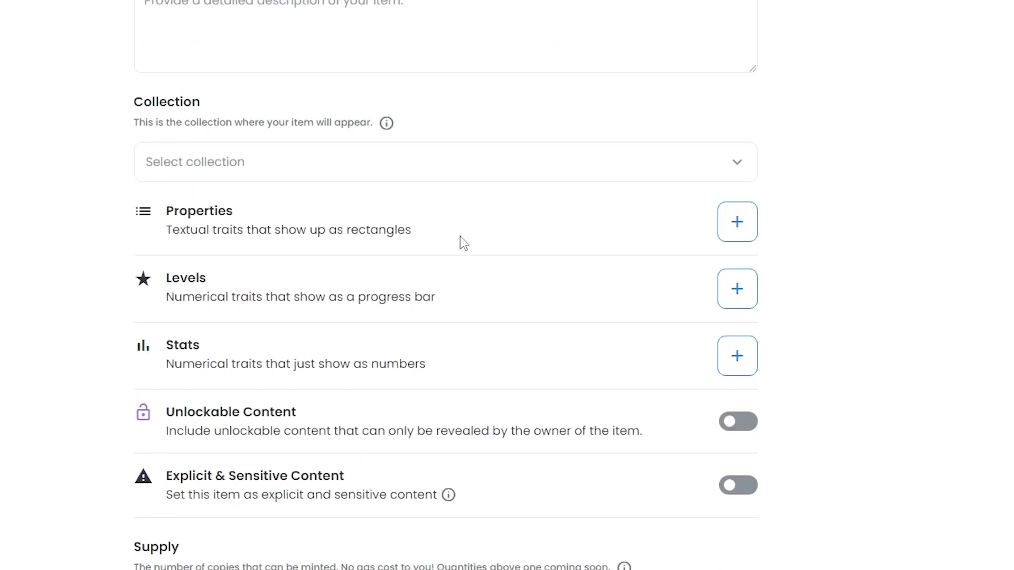
scroll(188, 254, "down", 2)
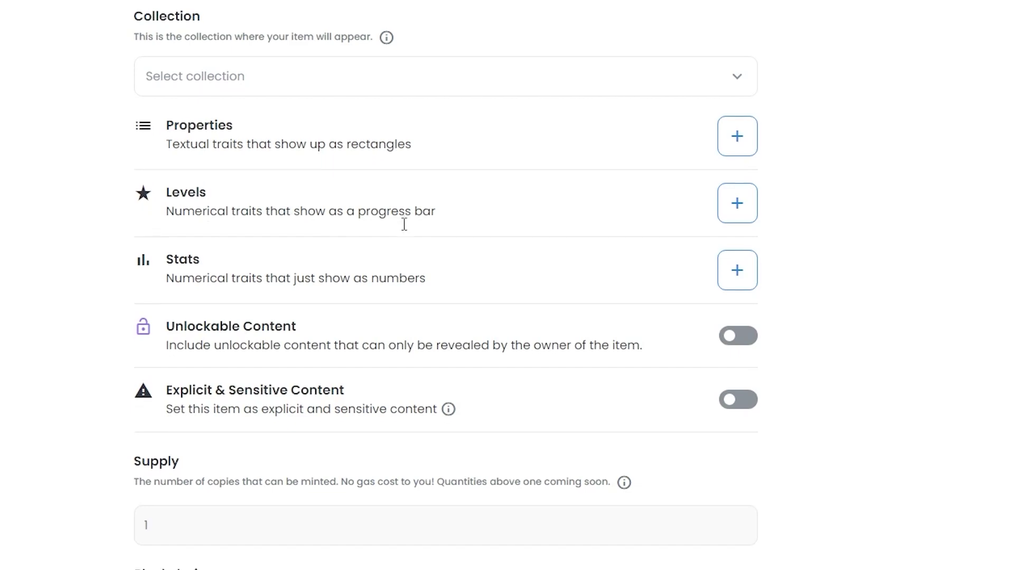
scroll(172, 212, "down", 2)
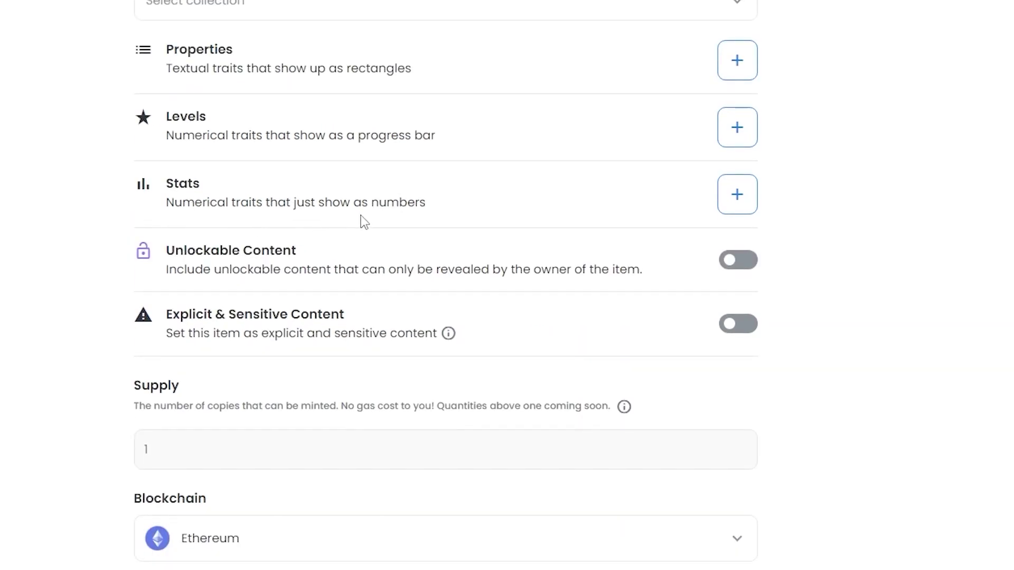
scroll(365, 232, "down", 1)
scroll(713, 105, "up", 1)
scroll(449, 154, "down", 2)
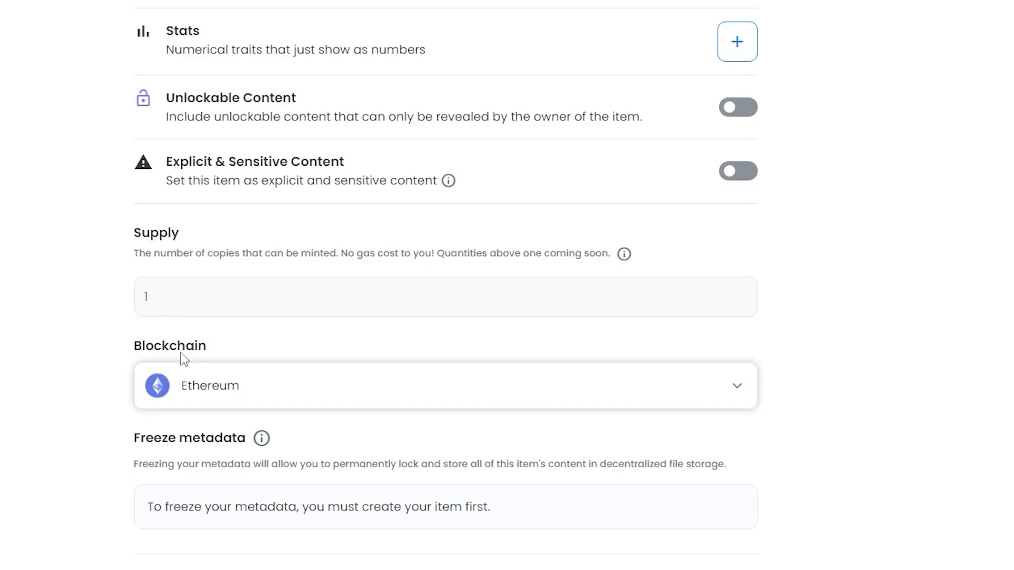
Change the Blockchain dropdown from Ethereum to Polygon and review the form.
left_click(222, 387)
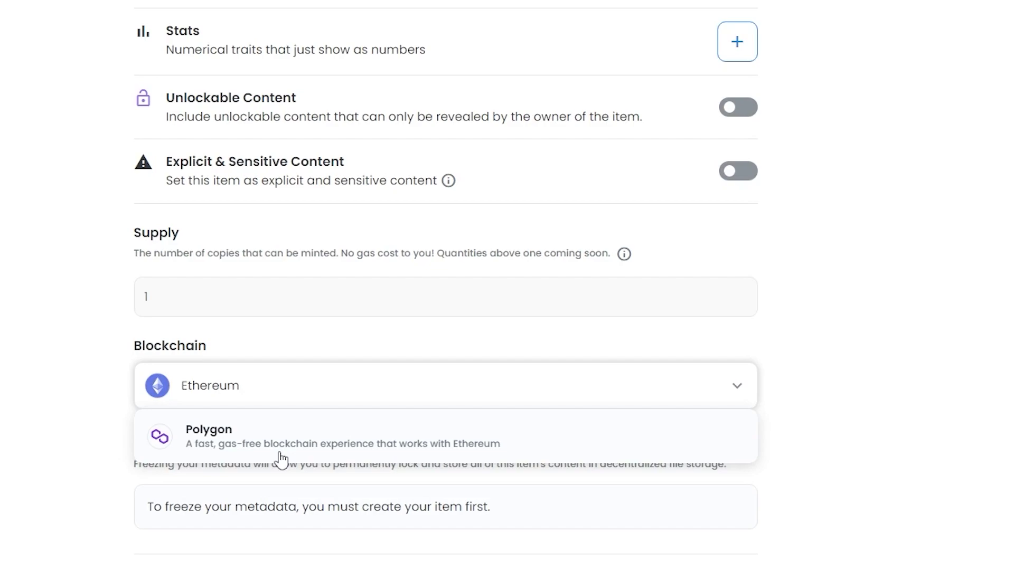
left_click(322, 444)
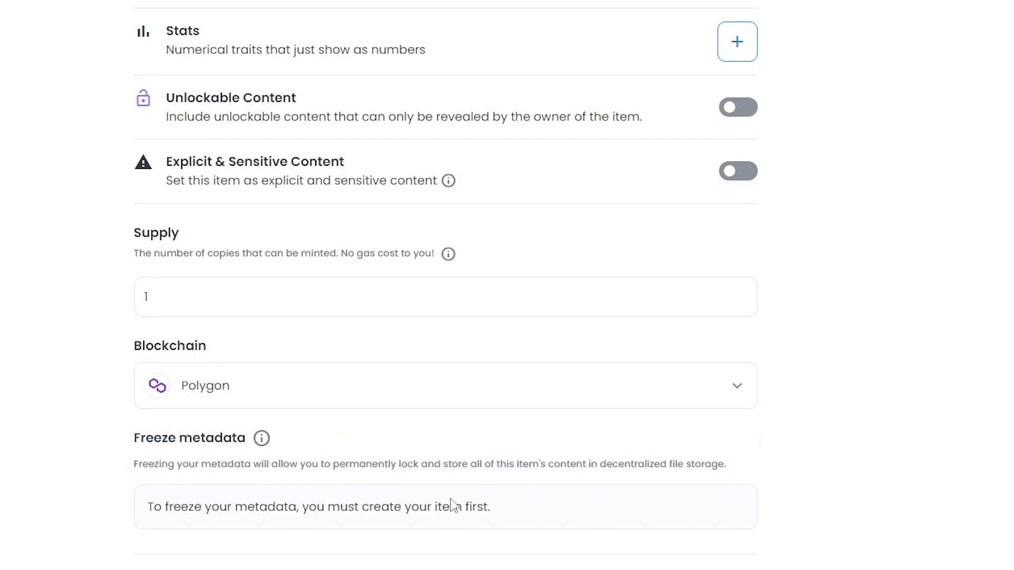
scroll(317, 502, "up", 4)
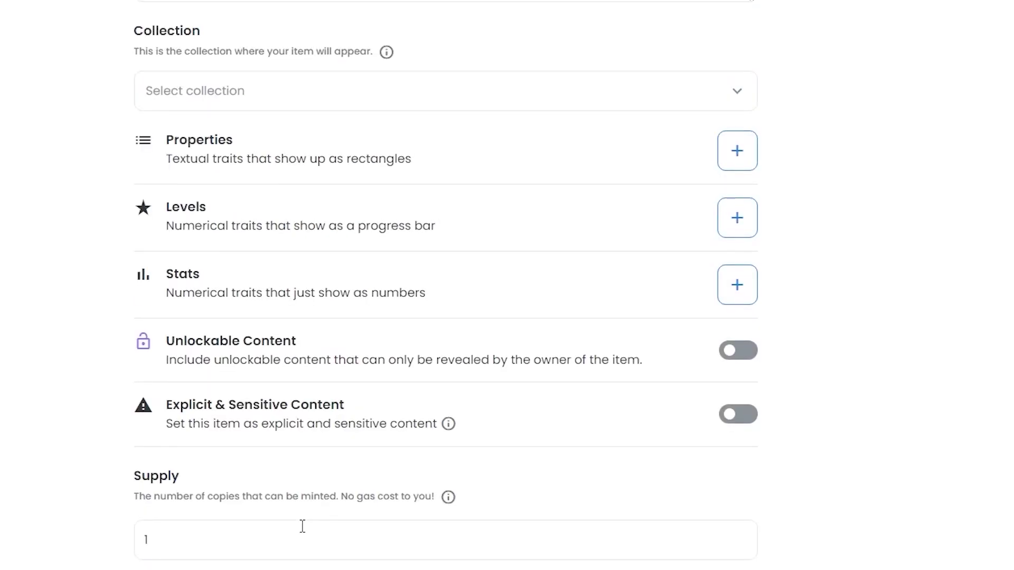
scroll(296, 539, "up", 12)
scroll(301, 525, "down", 14)
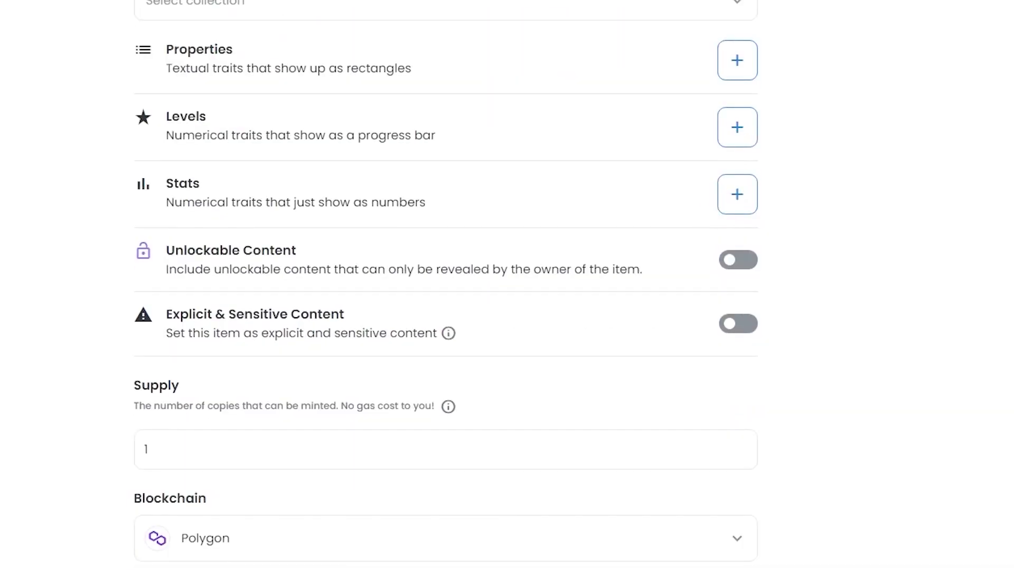
scroll(188, 324, "down", 3)
scroll(187, 324, "up", 15)
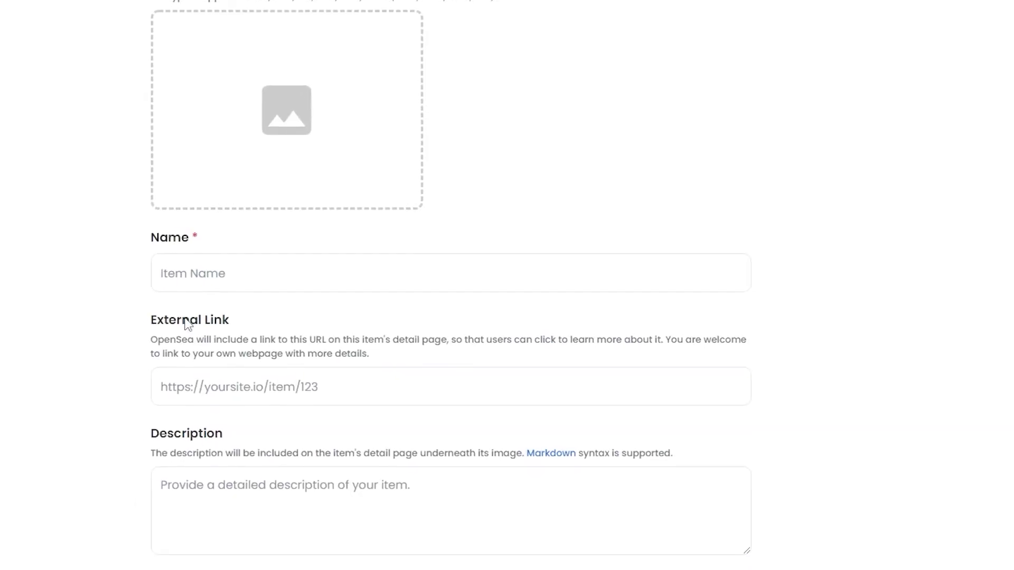
scroll(380, 402, "down", 3)
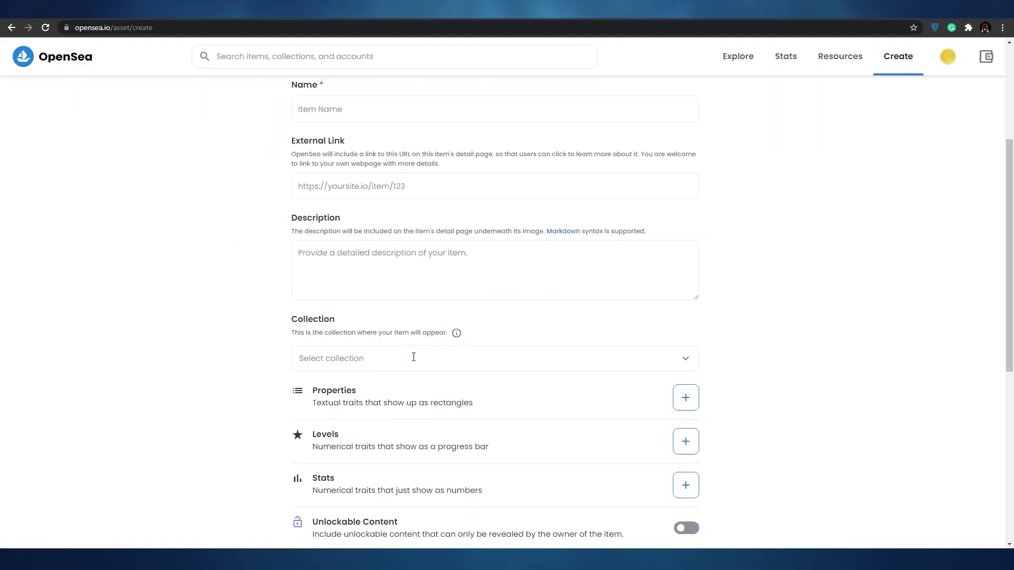
Scroll to the bottom of the form to create the 0 ETH item.
scroll(414, 358, "down", 5)
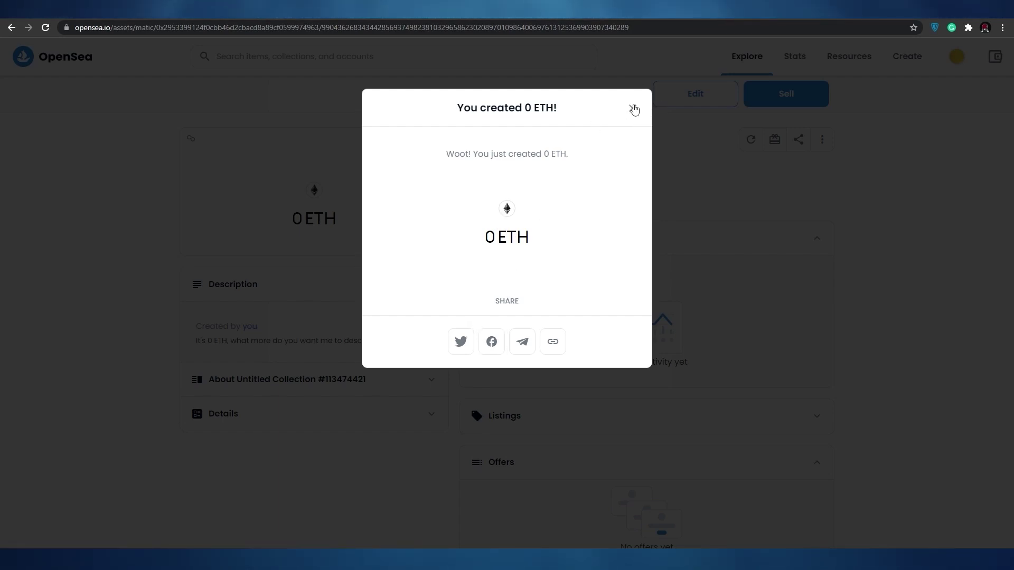
Dismiss the creation message and check the item's Listings section.
left_click(633, 108)
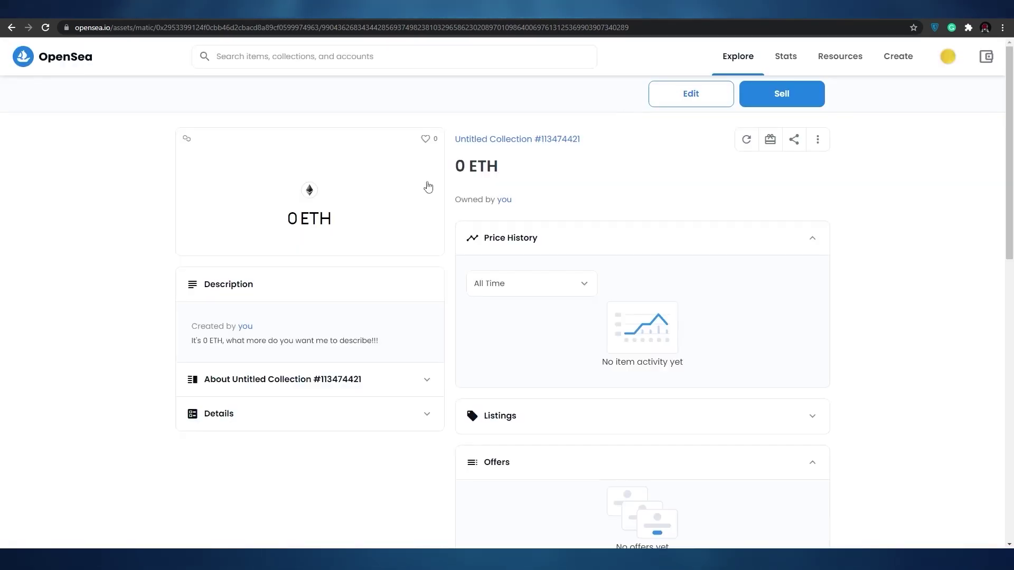
scroll(417, 183, "down", 6)
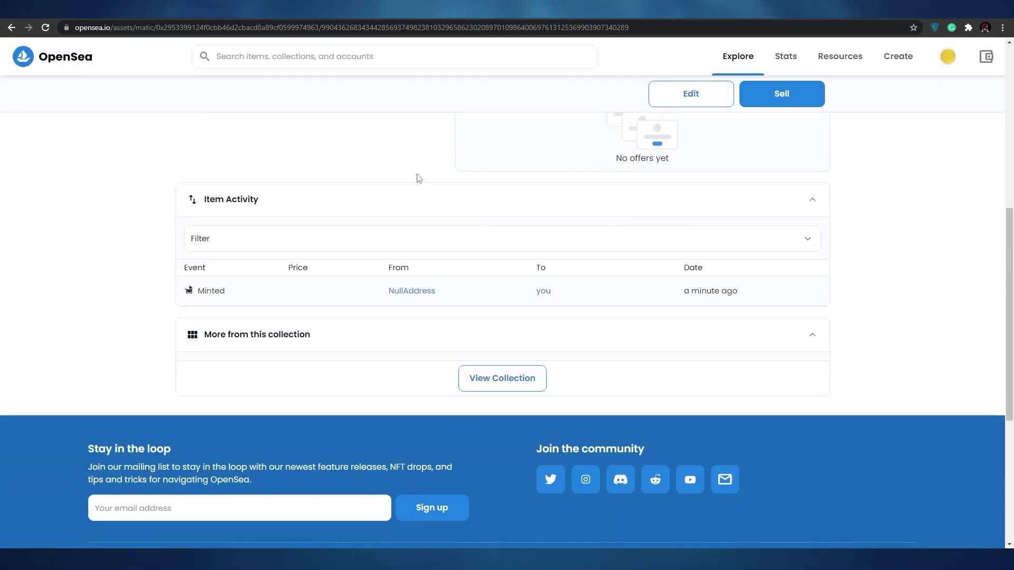
scroll(418, 177, "up", 6)
scroll(409, 180, "down", 1)
scroll(375, 221, "up", 2)
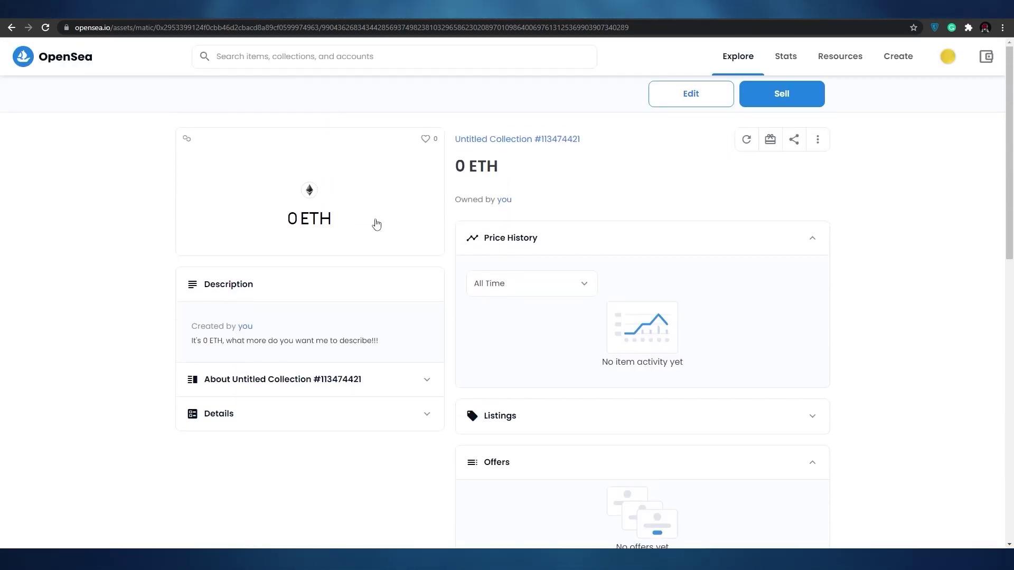
scroll(622, 208, "down", 1)
left_click(801, 364)
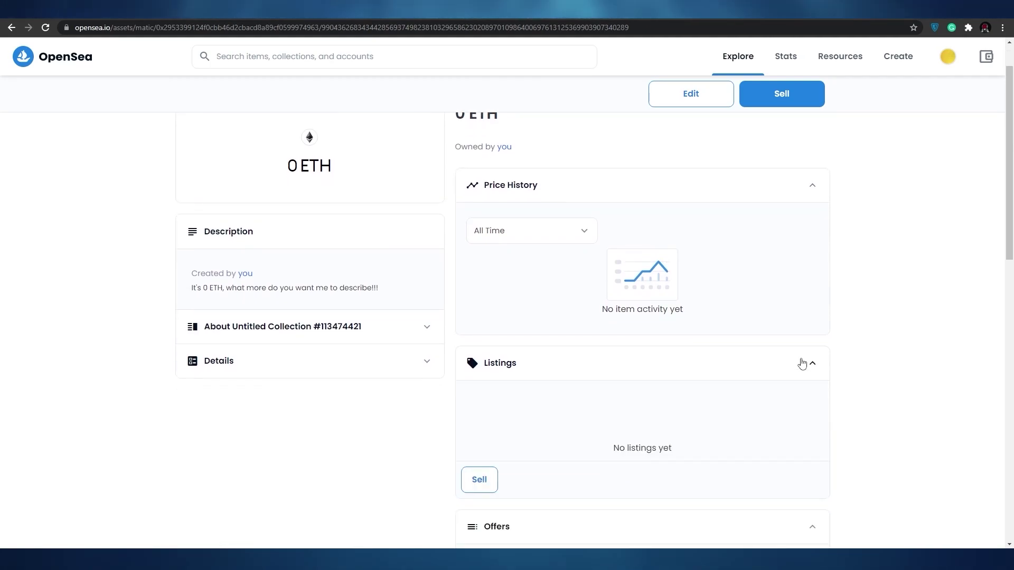
left_click(801, 363)
Review the 0 ETH item page and open its List item for sale form.
scroll(800, 362, "down", 2)
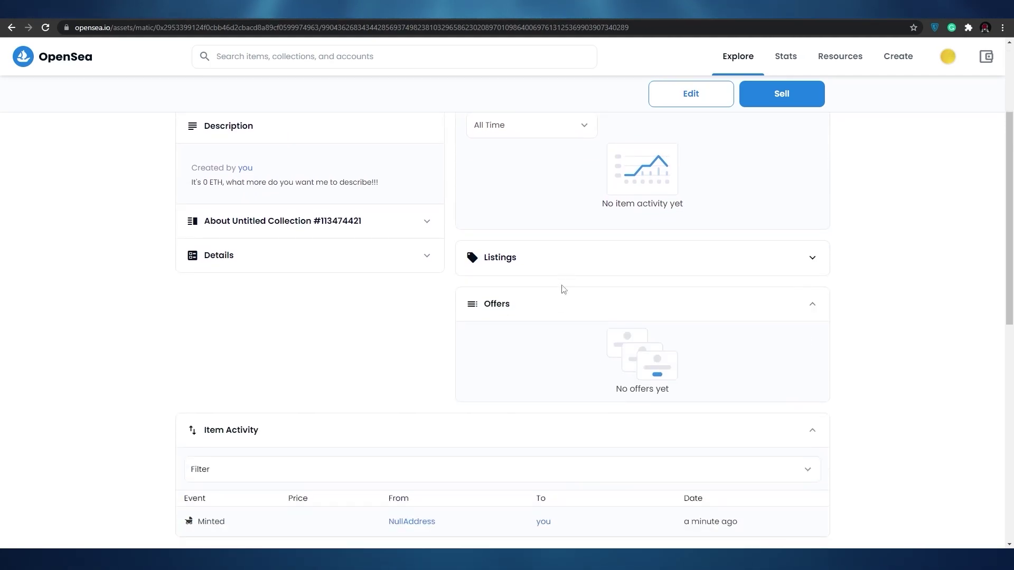
scroll(423, 346, "up", 2)
scroll(304, 362, "up", 1)
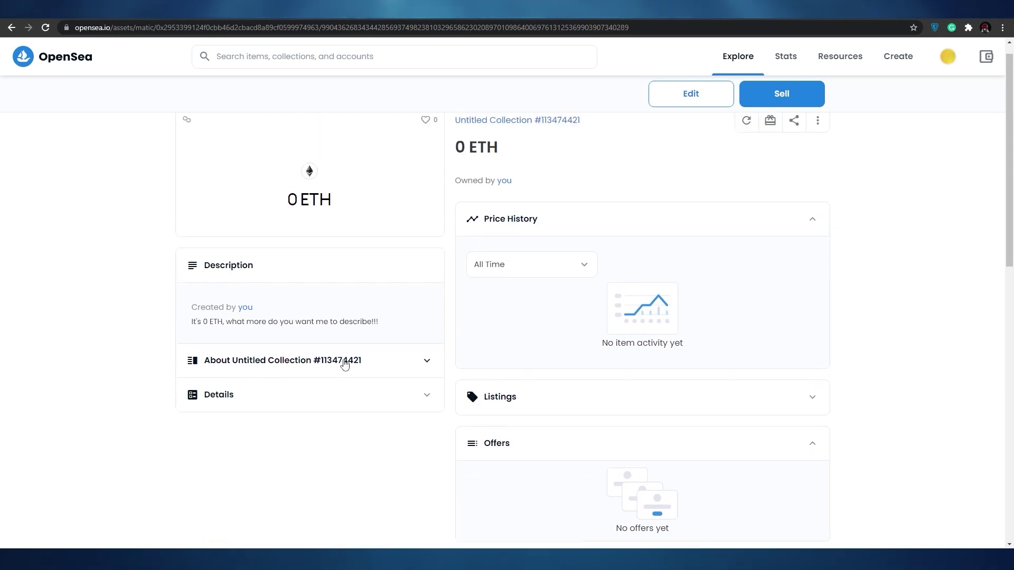
scroll(528, 306, "down", 1)
scroll(618, 292, "down", 7)
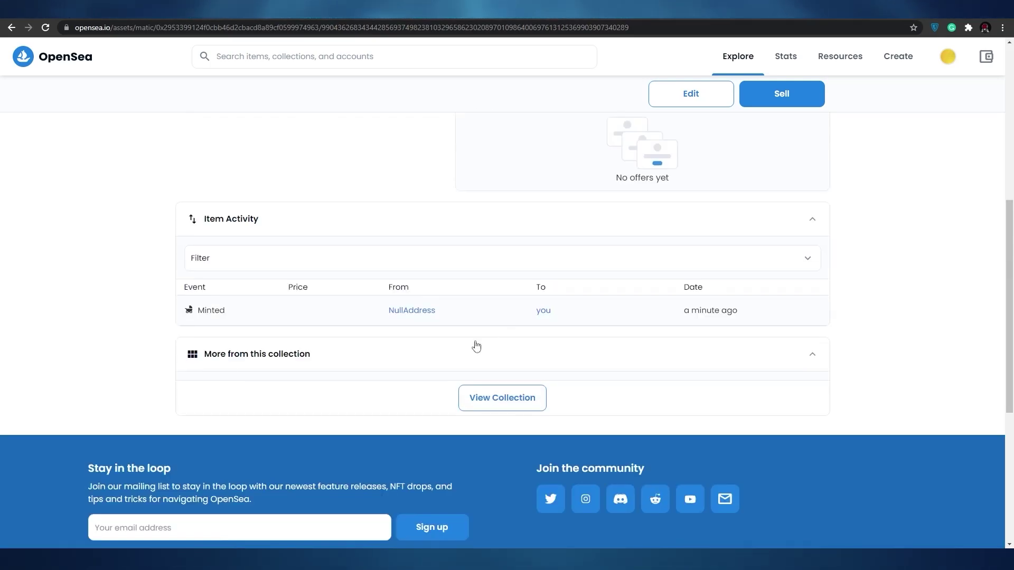
scroll(631, 403, "up", 4)
scroll(632, 405, "up", 3)
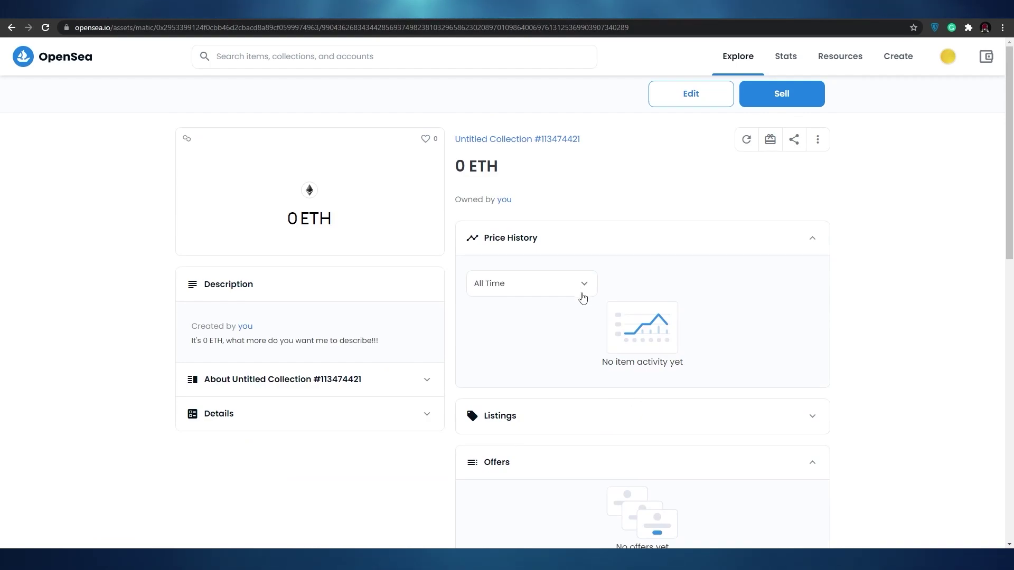
left_click(791, 103)
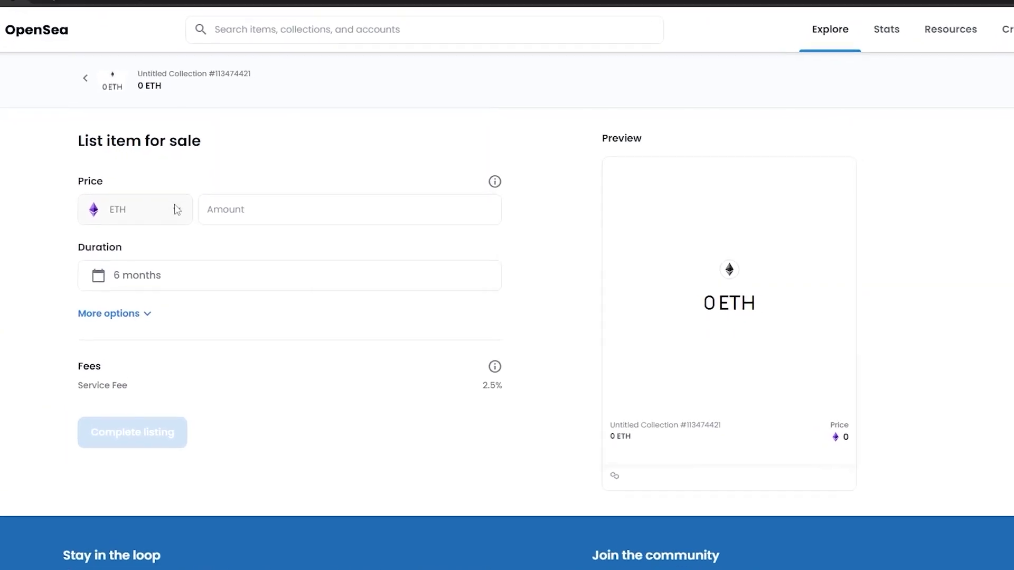
left_click(280, 213)
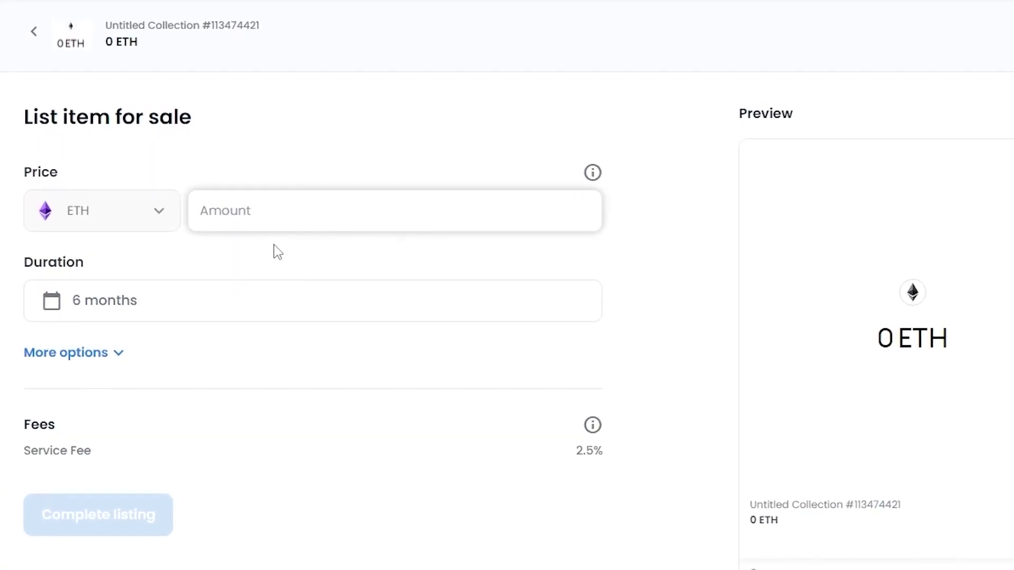
left_click(127, 299)
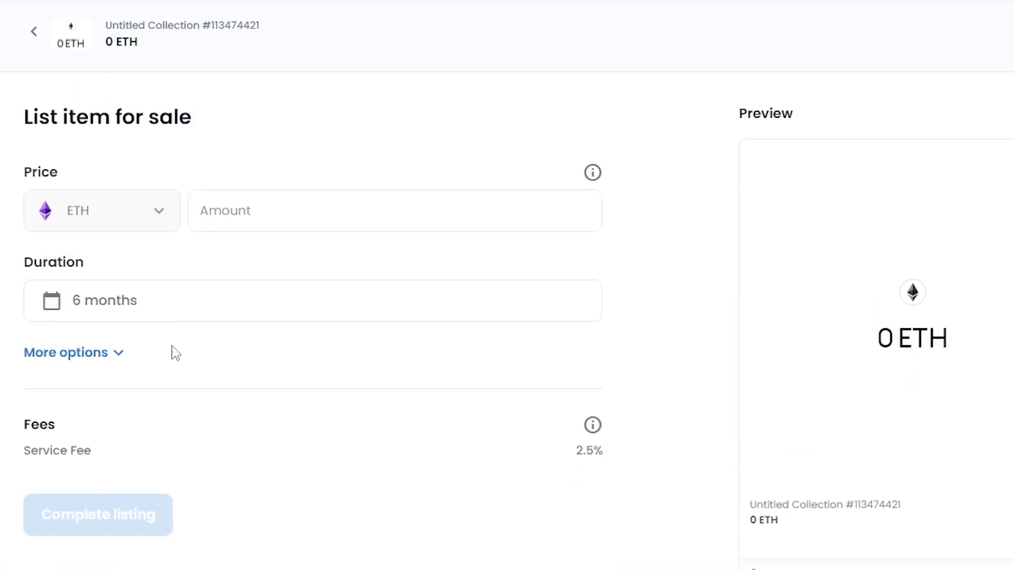
left_click(106, 353)
scroll(252, 349, "down", 2)
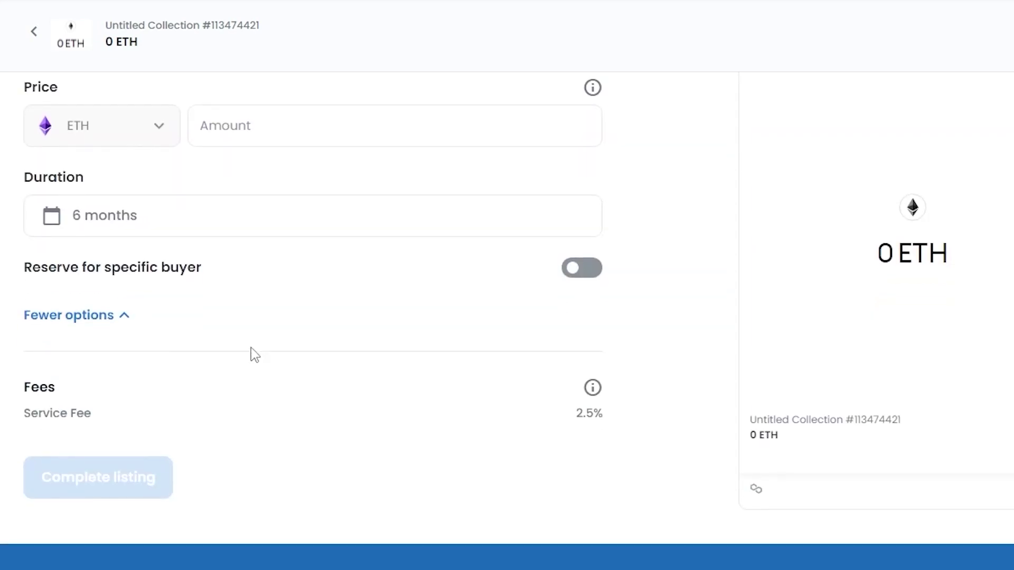
left_click(123, 316)
left_click(106, 269)
scroll(425, 340, "down", 5)
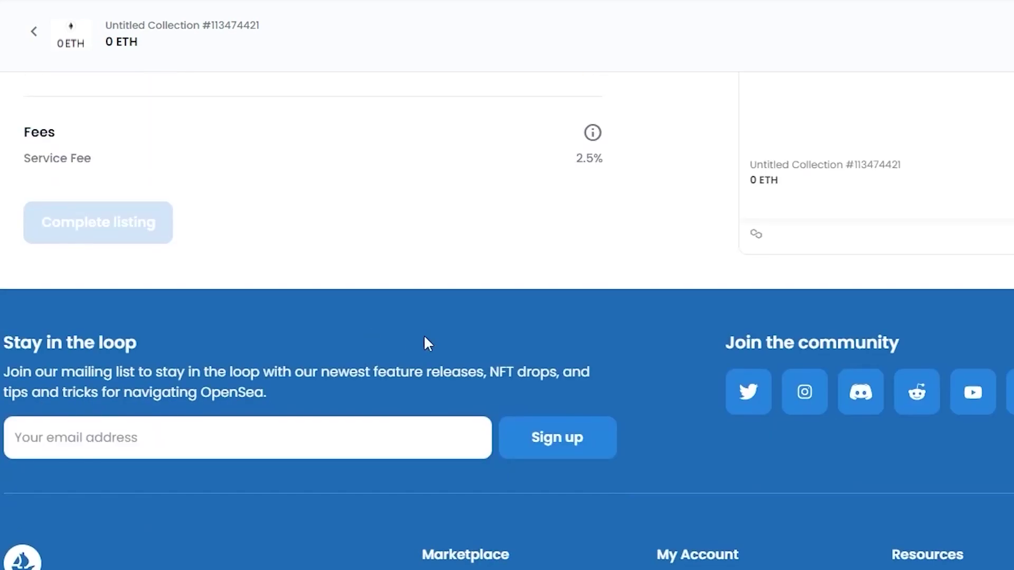
scroll(416, 337, "up", 7)
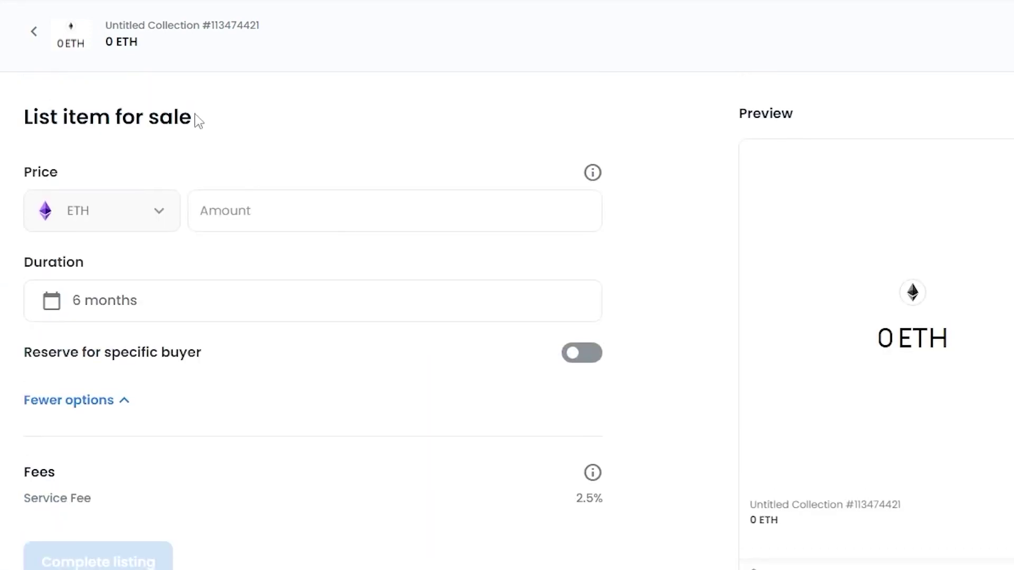
left_click(44, 32)
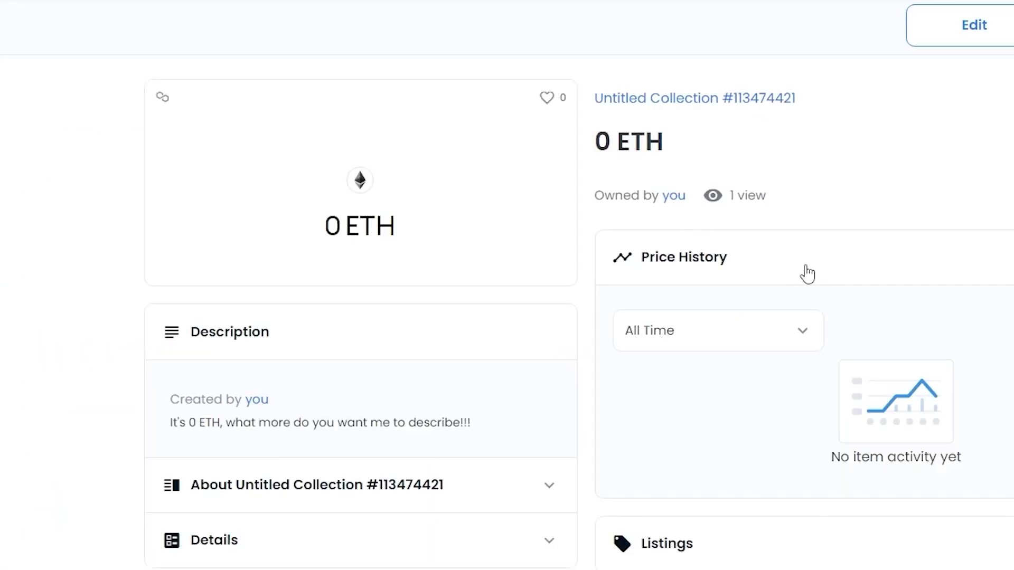
scroll(818, 370, "down", 3)
scroll(782, 395, "down", 3)
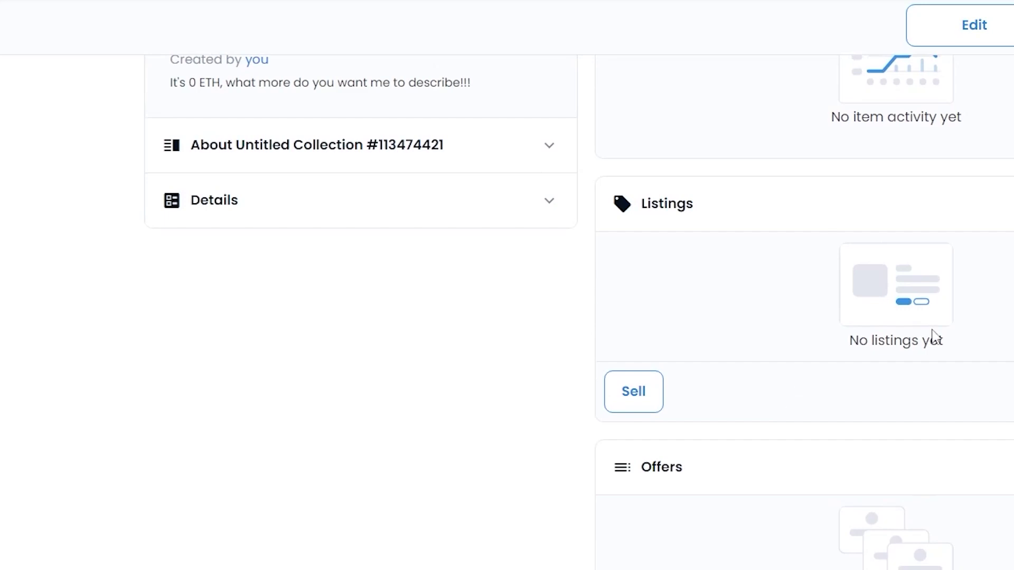
Enter 0.001 ETH as the fixed sale price, replacing the mistyped 1.
left_click(640, 397)
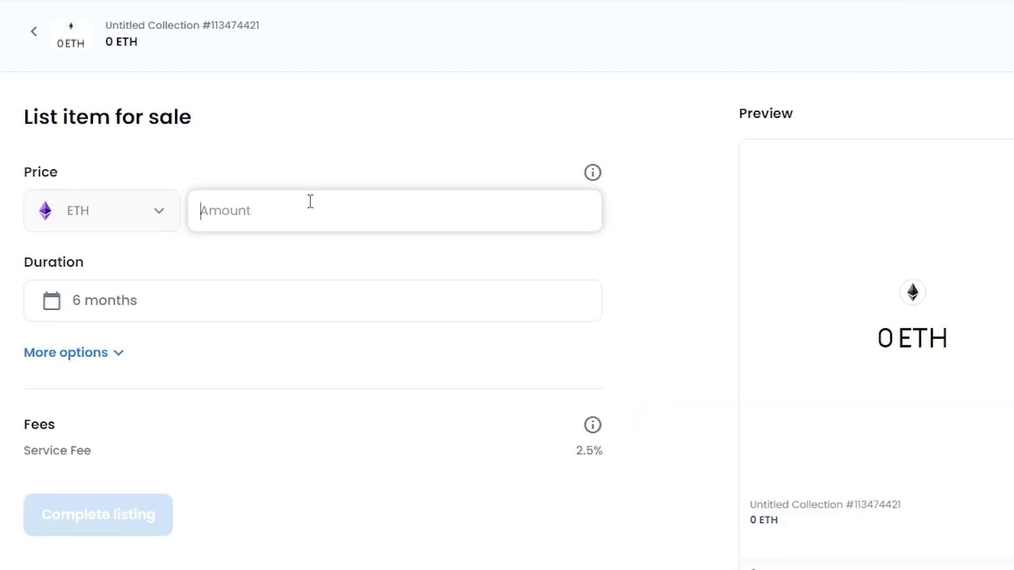
type("1")
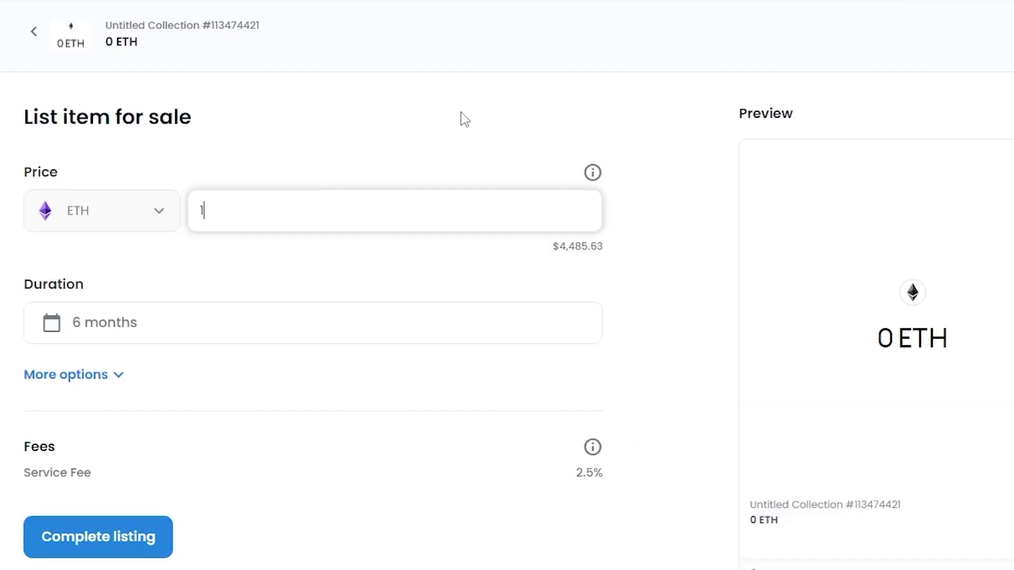
double_click(298, 215)
type("0")
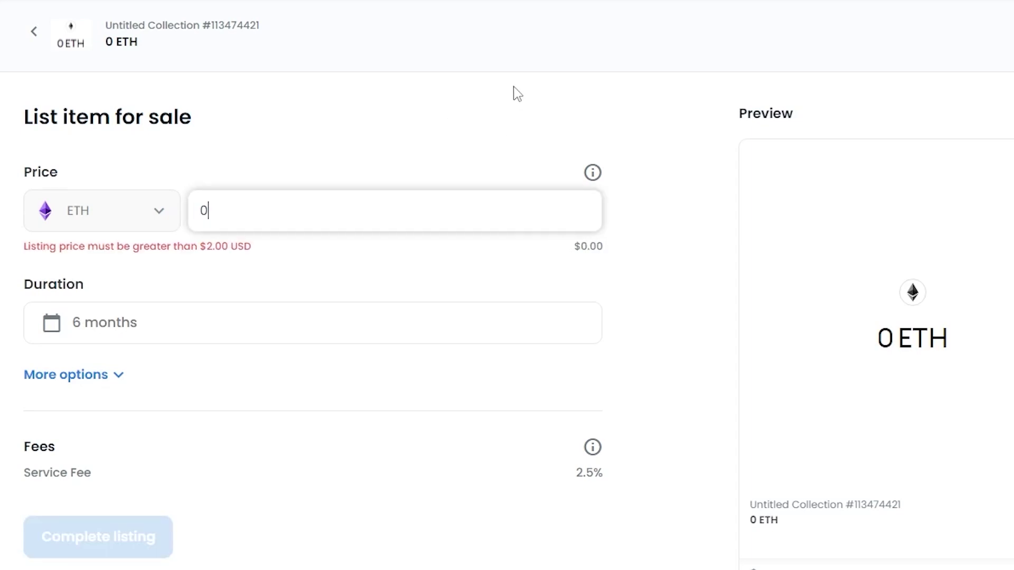
type(".001")
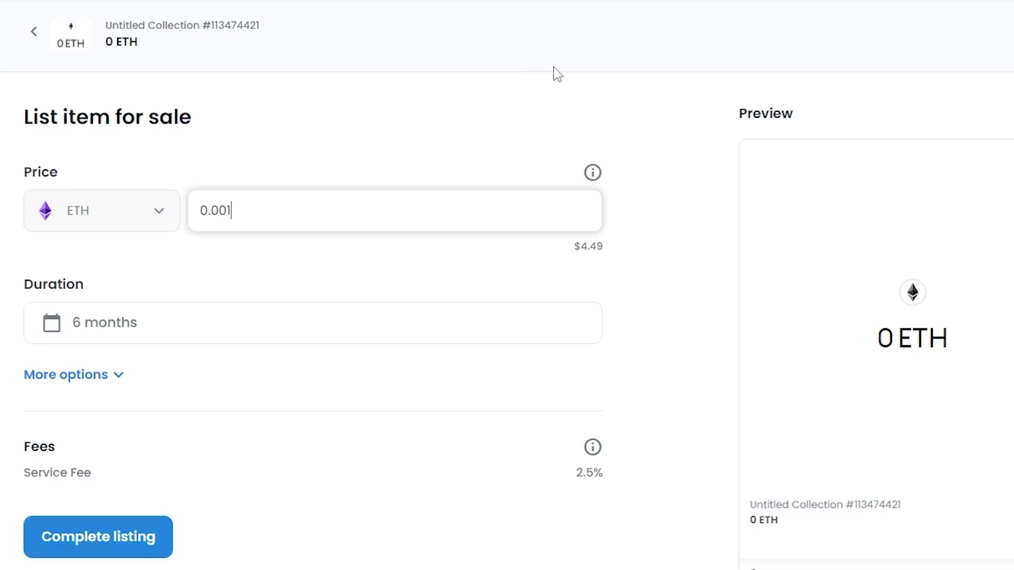
left_click(707, 160)
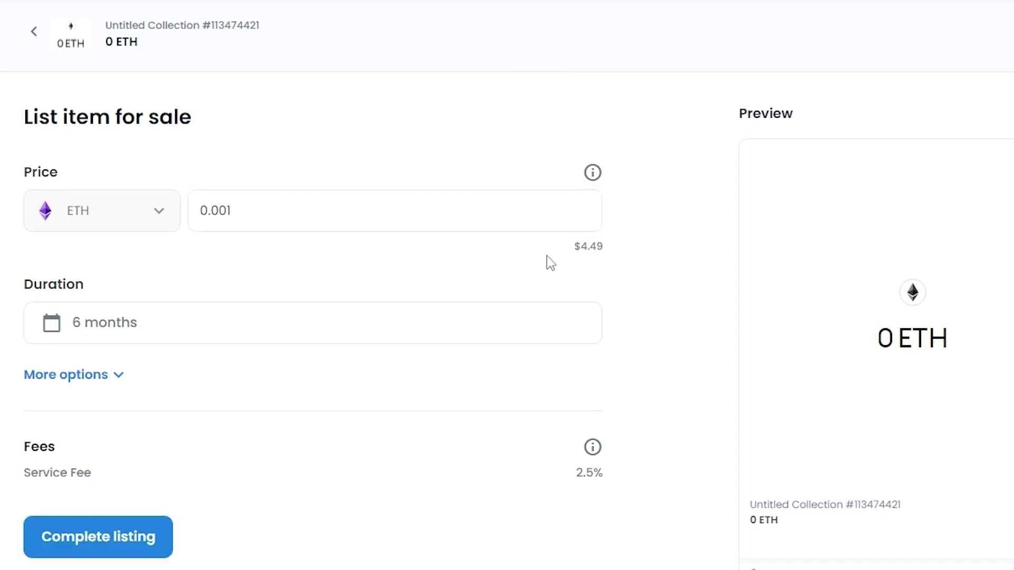
scroll(198, 324, "down", 5)
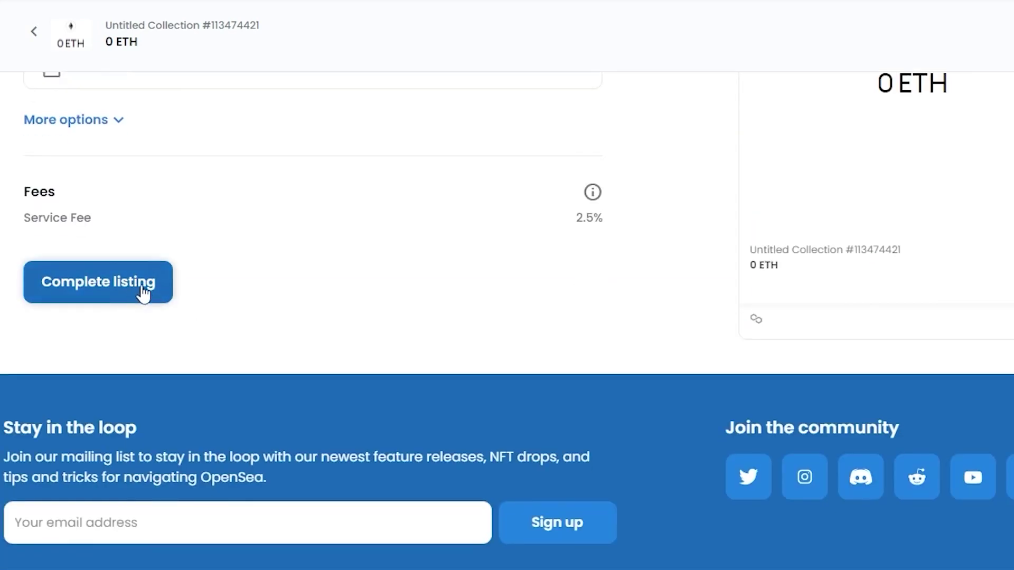
scroll(185, 287, "up", 5)
Check the Duration presets in the date picker, leaving 6 months selected.
left_click(231, 346)
scroll(264, 343, "down", 3)
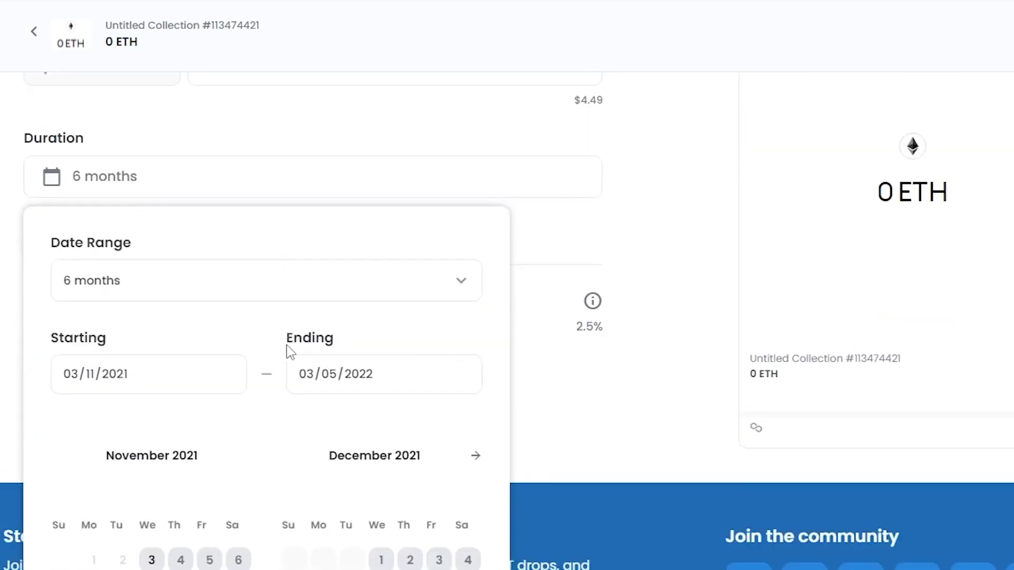
scroll(193, 339, "down", 2)
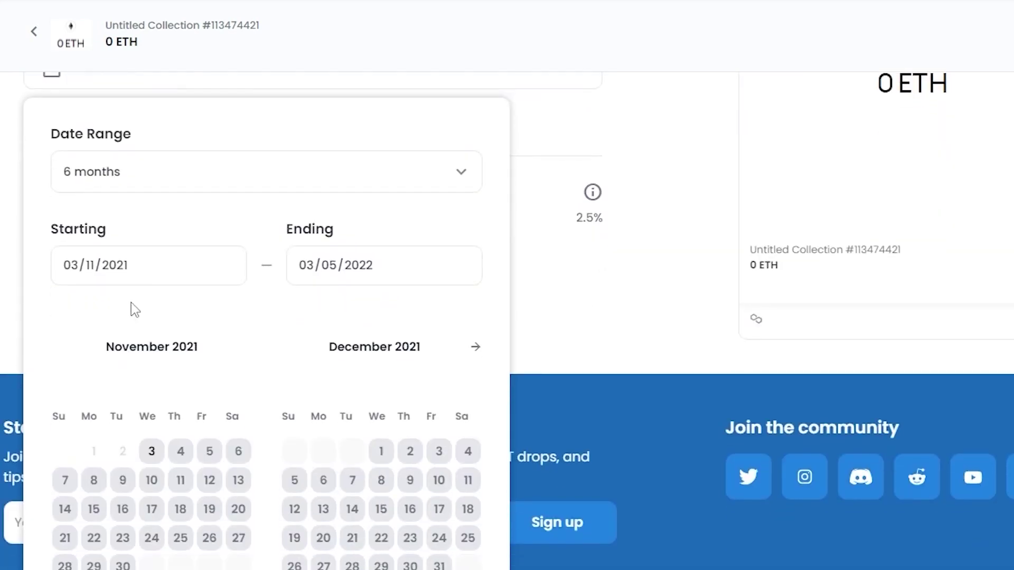
scroll(244, 315, "up", 4)
left_click(133, 341)
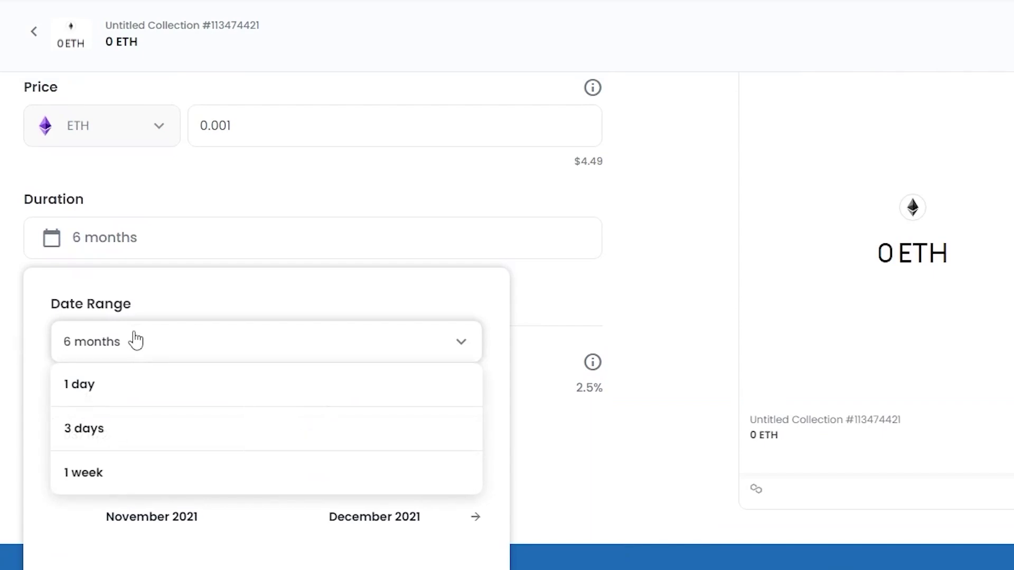
left_click(134, 342)
left_click(159, 358)
left_click(165, 354)
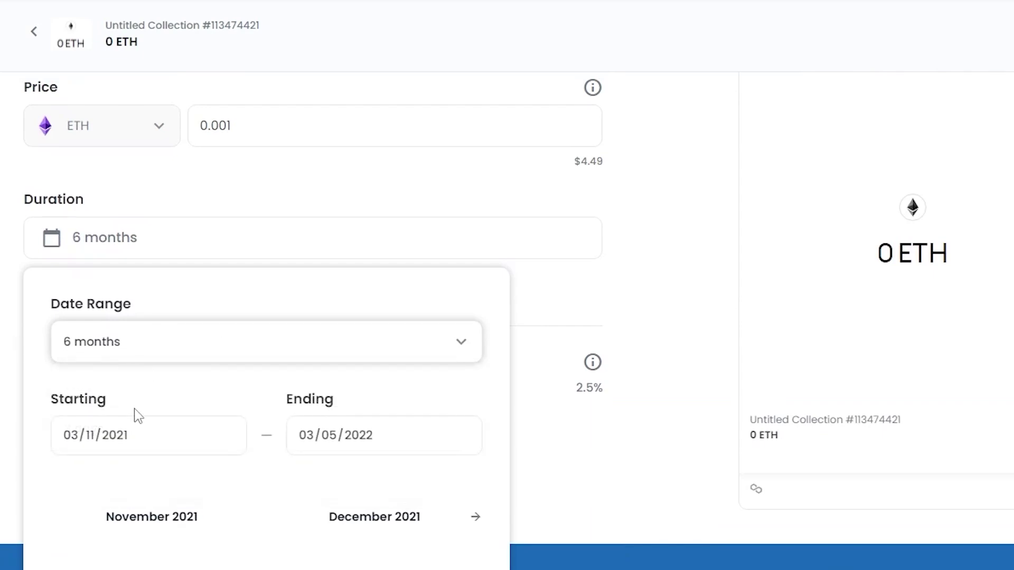
Close the date picker unchanged and review the 0.001 ETH listing form.
scroll(157, 344, "down", 8)
scroll(152, 348, "up", 2)
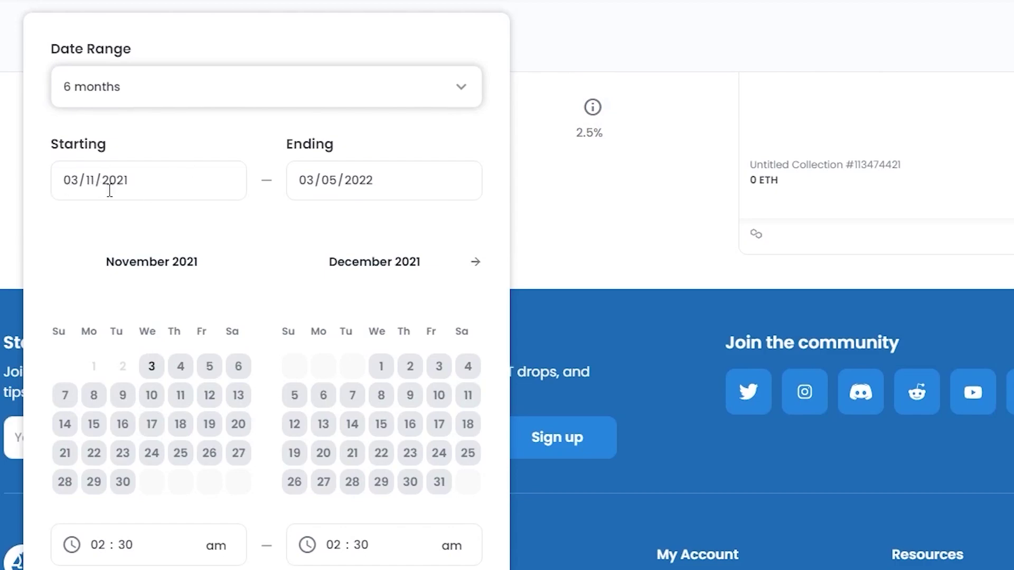
scroll(369, 220, "up", 3)
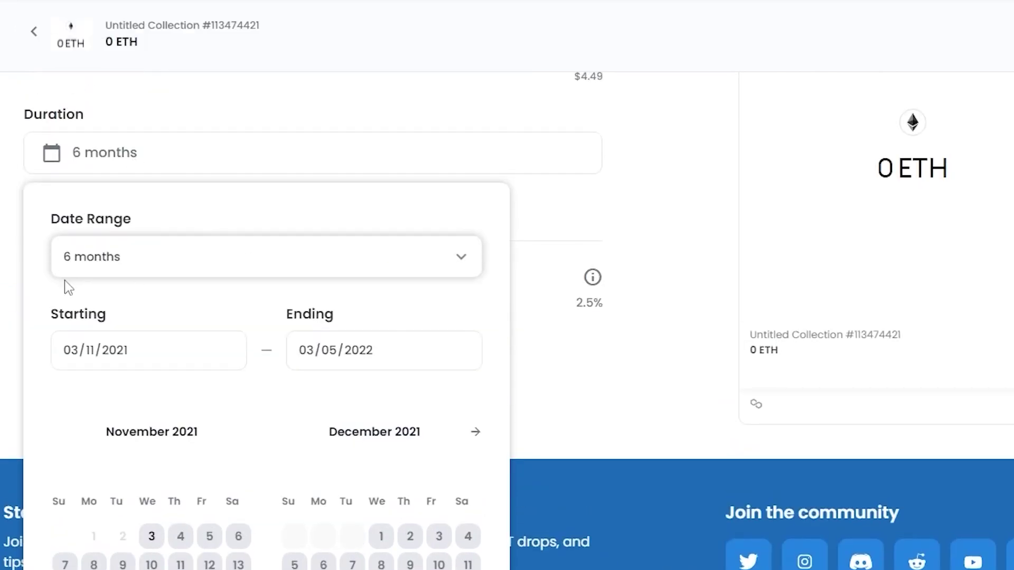
scroll(179, 306, "down", 3)
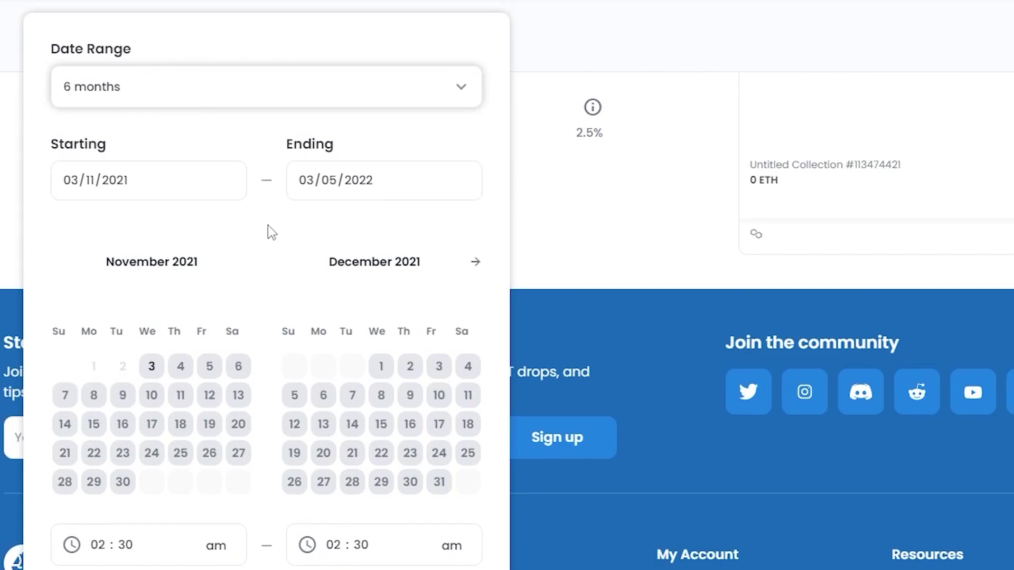
left_click(550, 217)
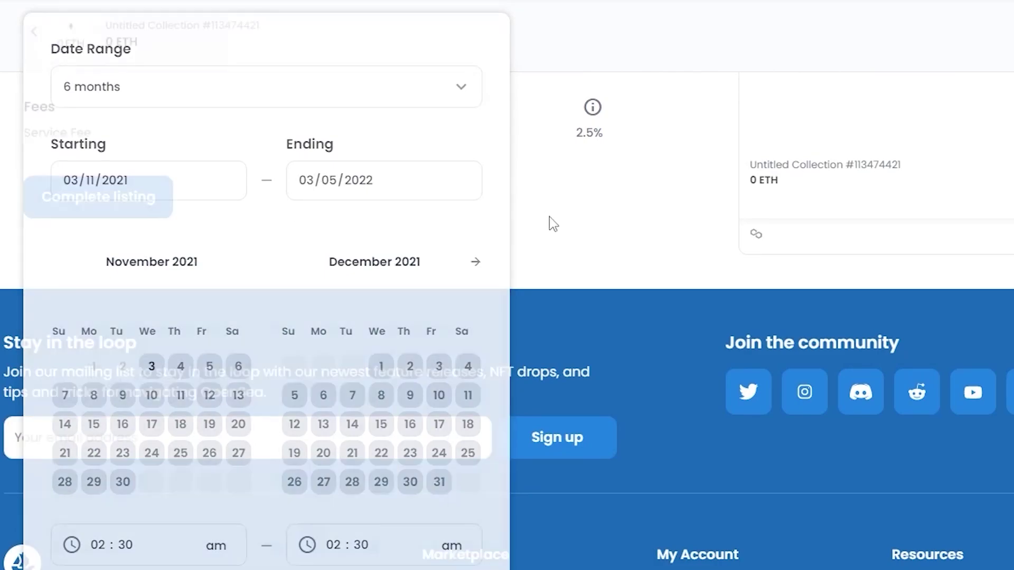
scroll(549, 216, "up", 8)
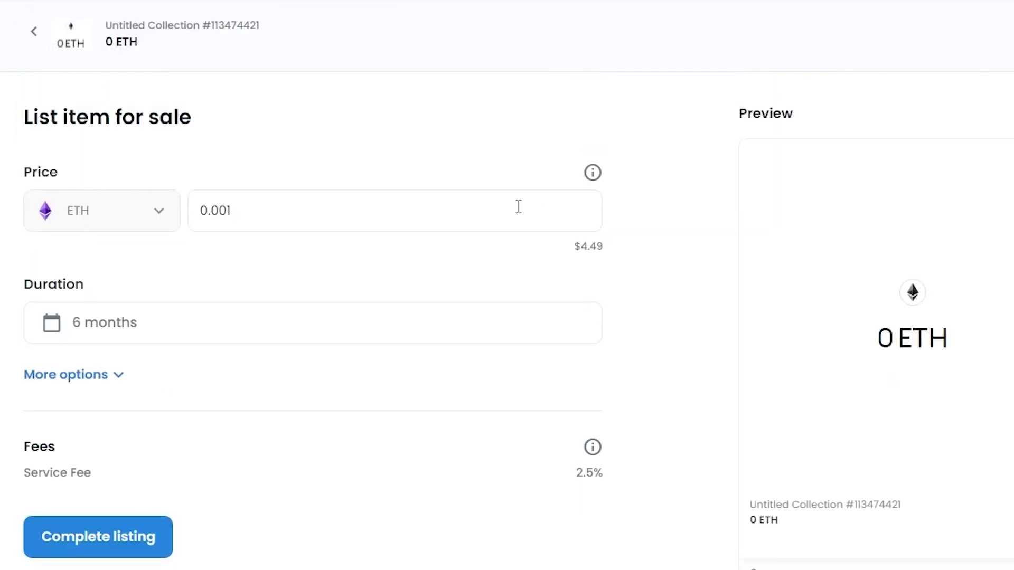
scroll(523, 241, "down", 3)
scroll(522, 238, "up", 3)
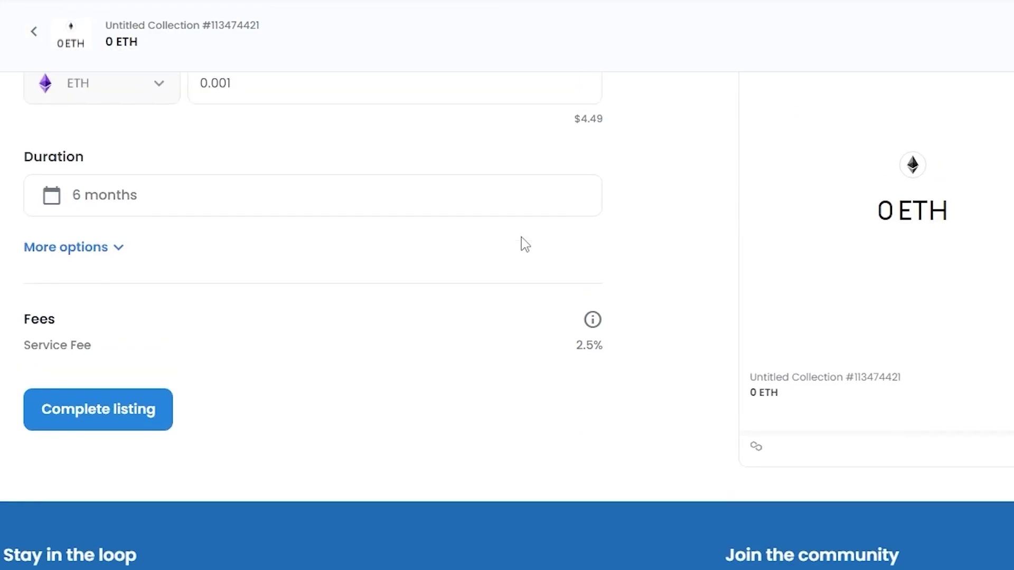
scroll(521, 237, "down", 3)
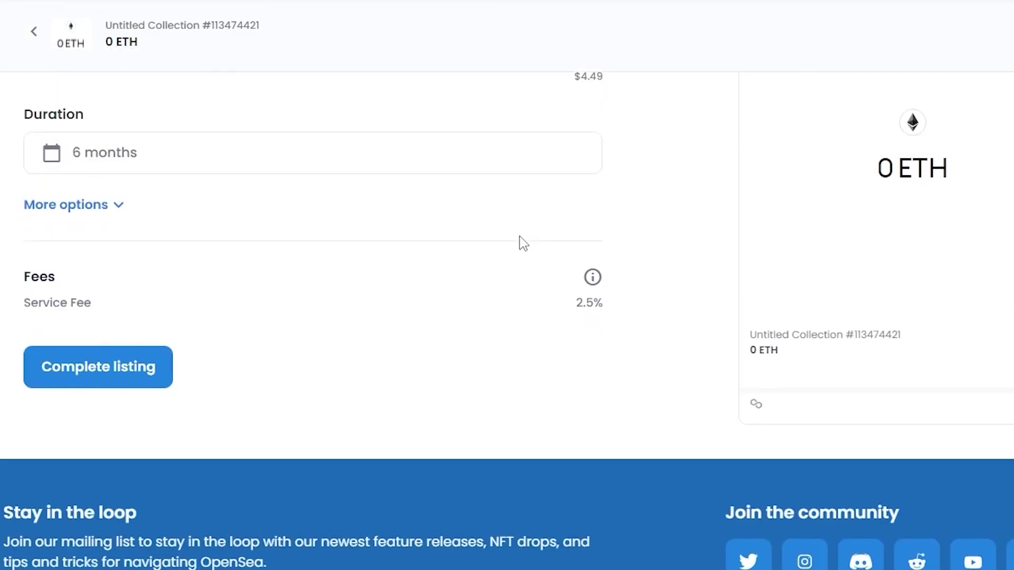
Submit the 0.001 ETH listing and start the Unlock currency step.
left_click(137, 376)
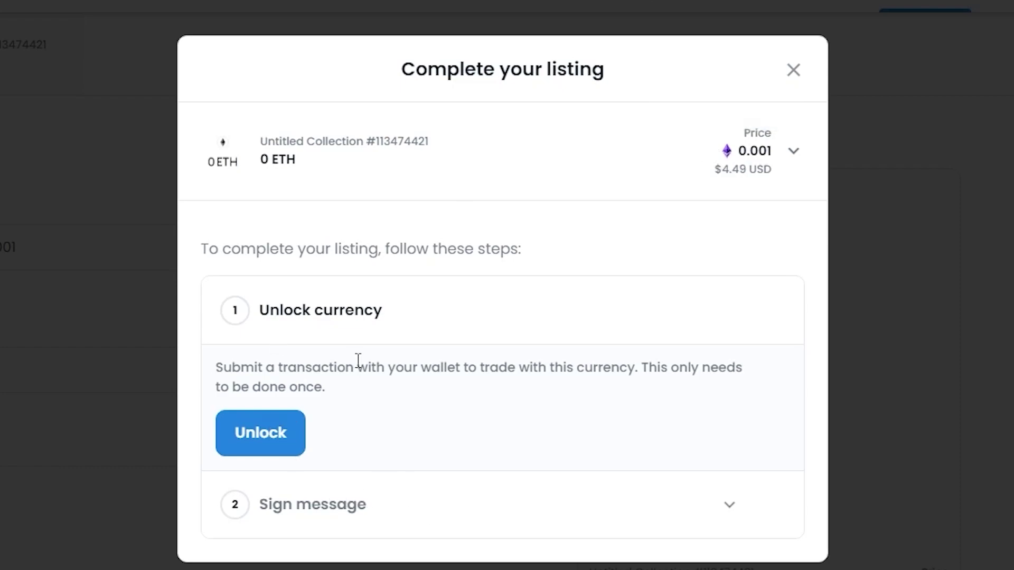
left_click(298, 449)
Close the Complete your listing dialog, back to the item's List item for sale form.
left_click(794, 69)
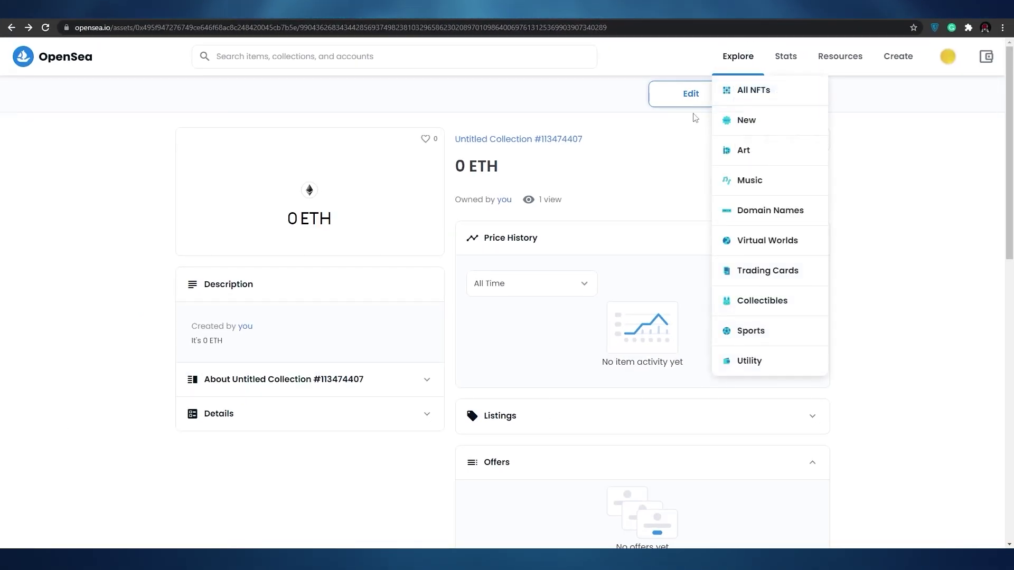
scroll(317, 245, "down", 2)
scroll(317, 244, "up", 2)
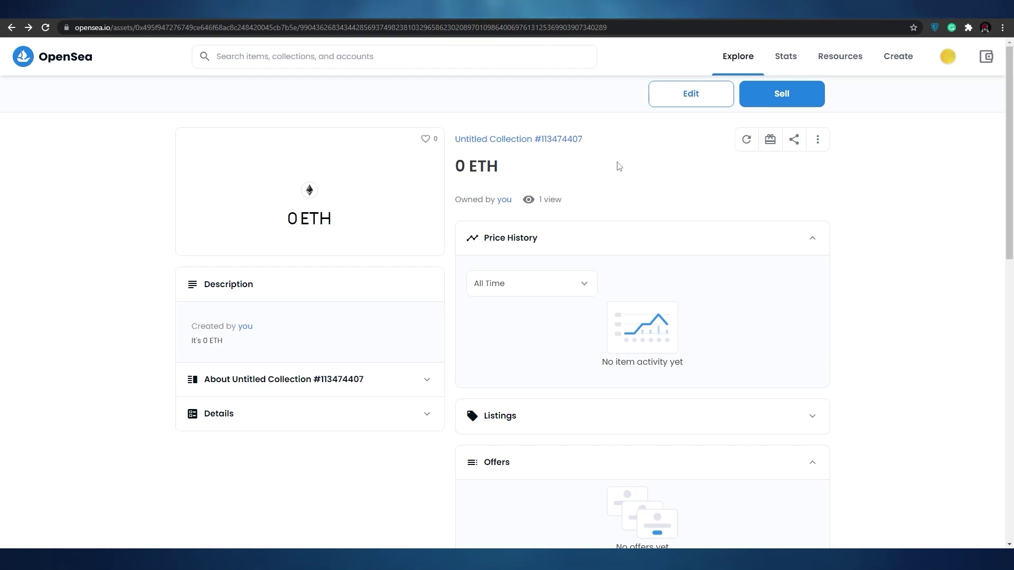
scroll(619, 167, "down", 1)
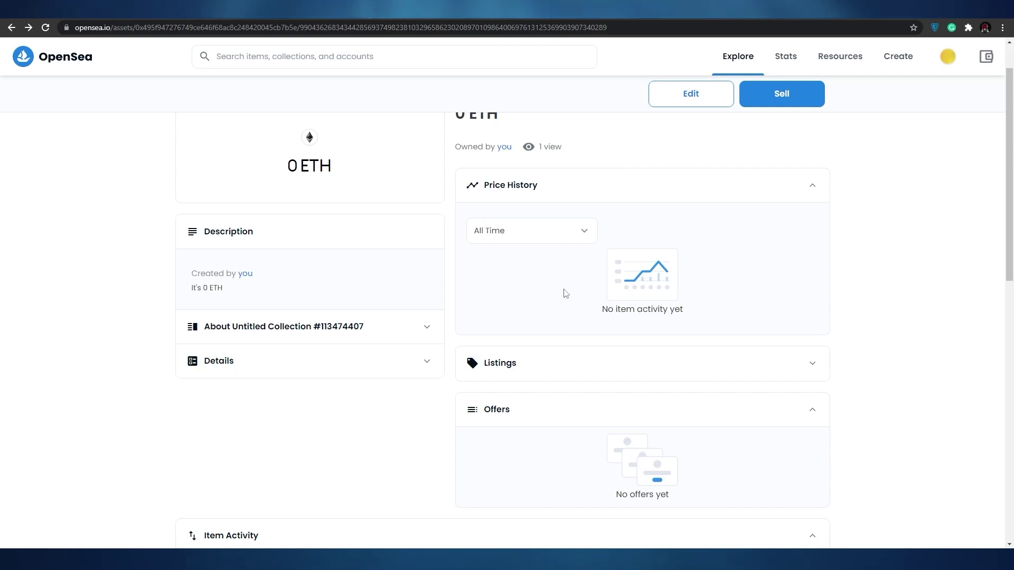
scroll(564, 292, "up", 1)
Switch the sale to a Timed Auction with a 0.001 WETH starting price for 7 days.
left_click(792, 89)
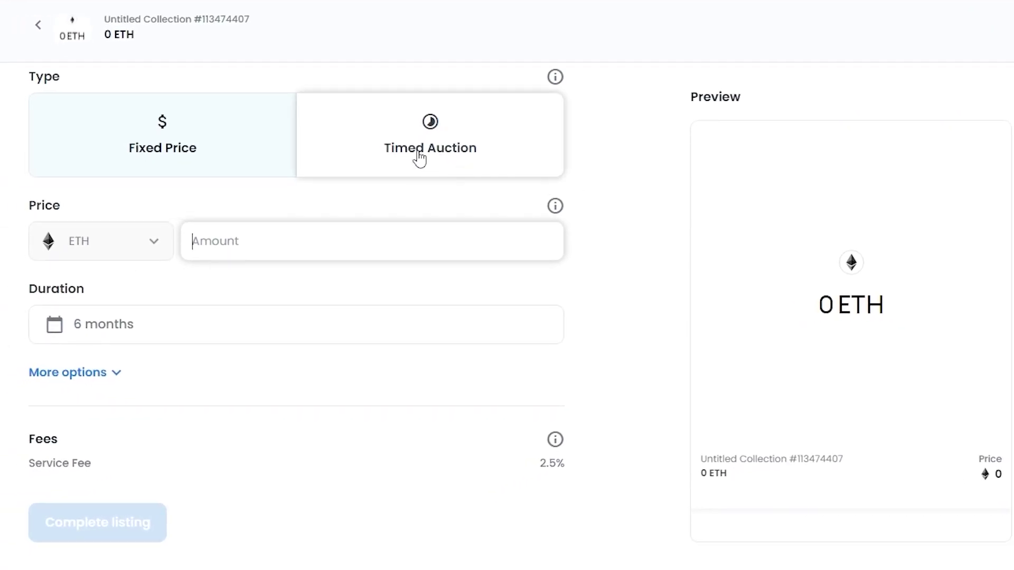
scroll(422, 190, "up", 1)
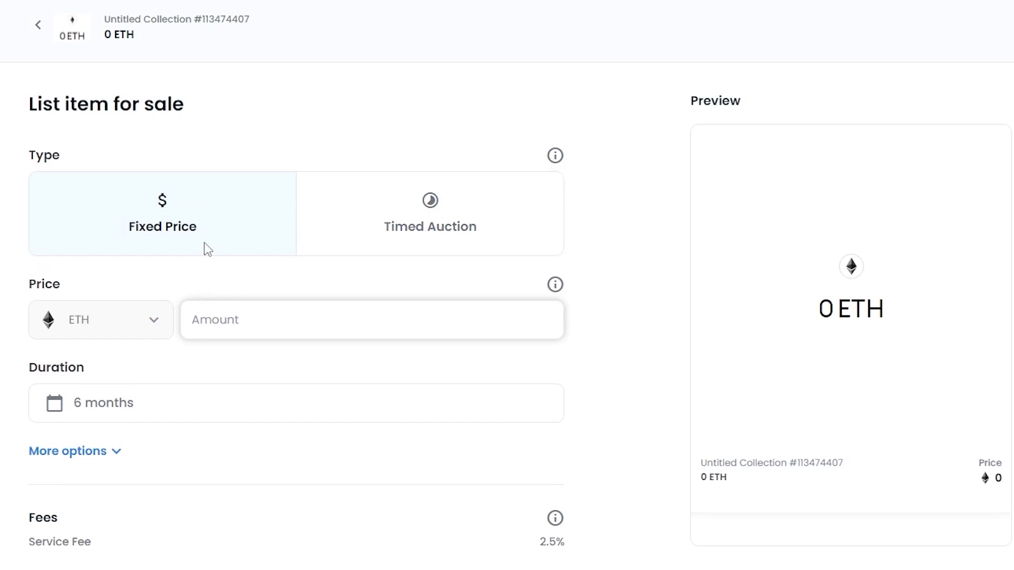
left_click(497, 218)
scroll(502, 209, "down", 1)
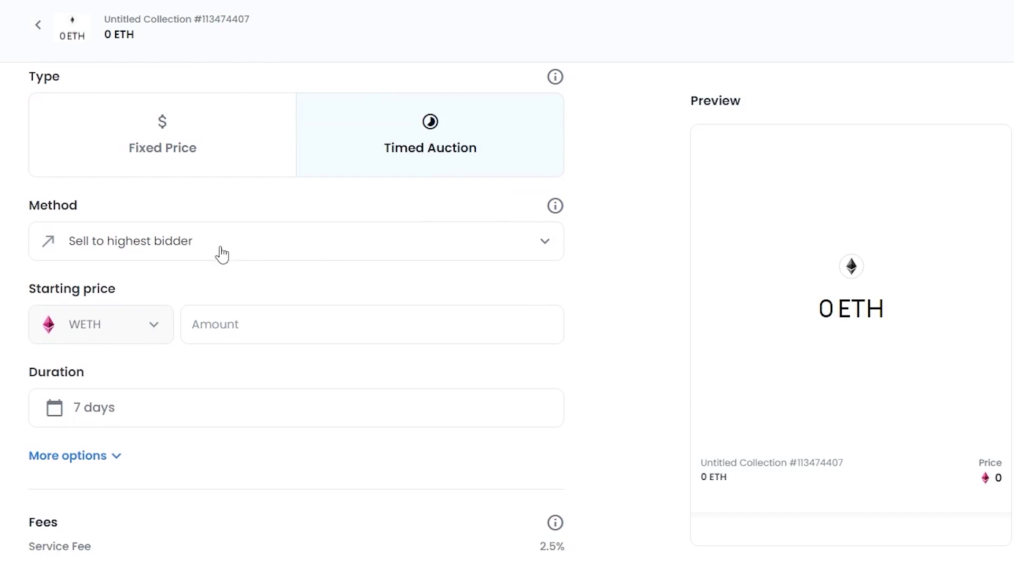
scroll(232, 243, "down", 1)
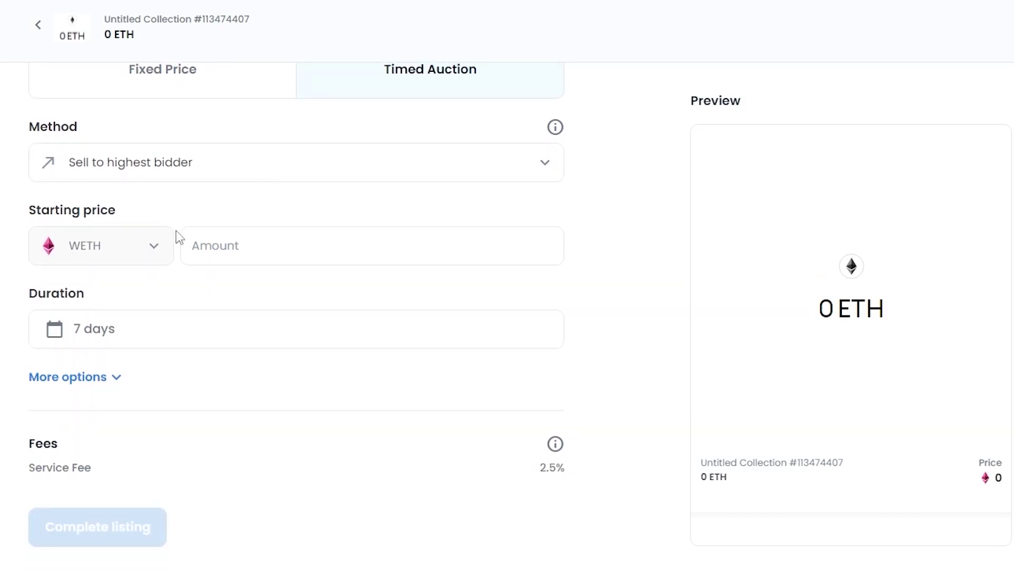
left_click(210, 244)
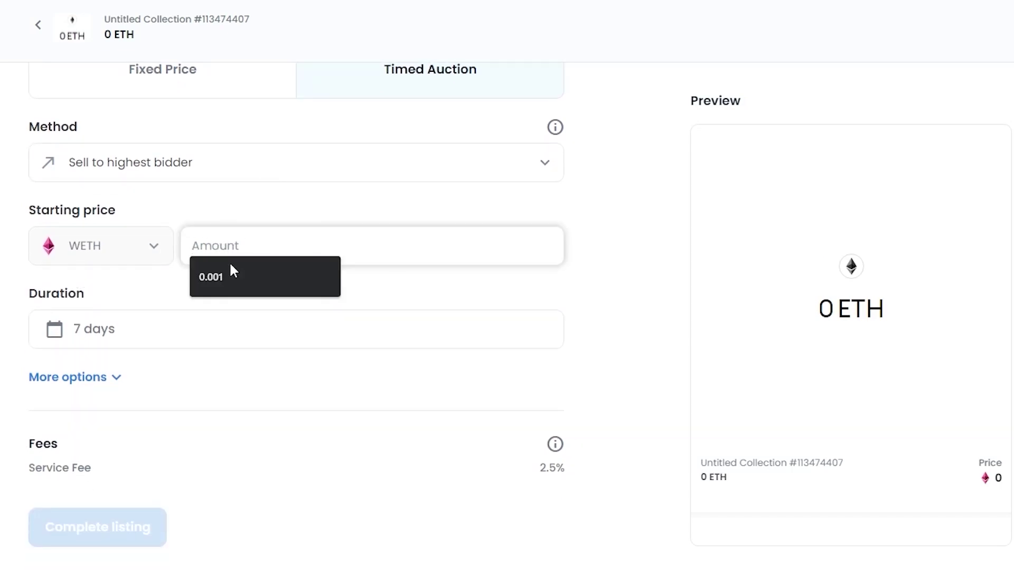
left_click(223, 278)
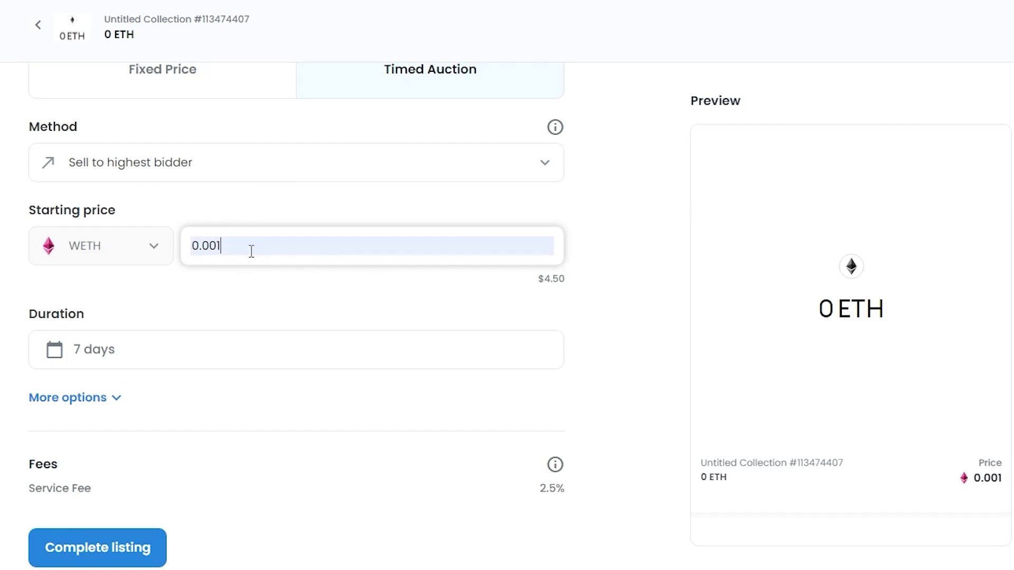
left_click(618, 273)
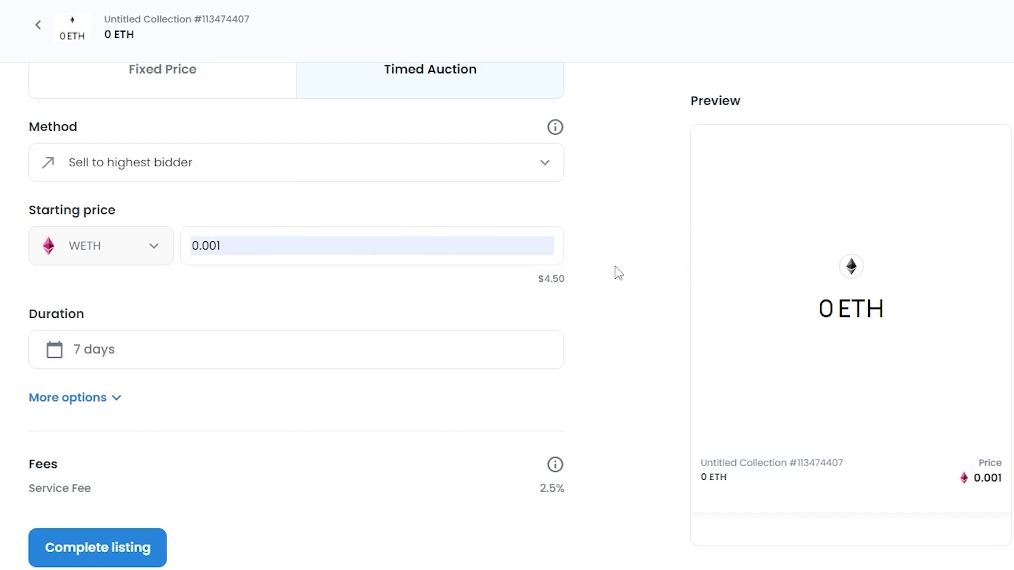
scroll(454, 253, "up", 1)
scroll(454, 256, "down", 2)
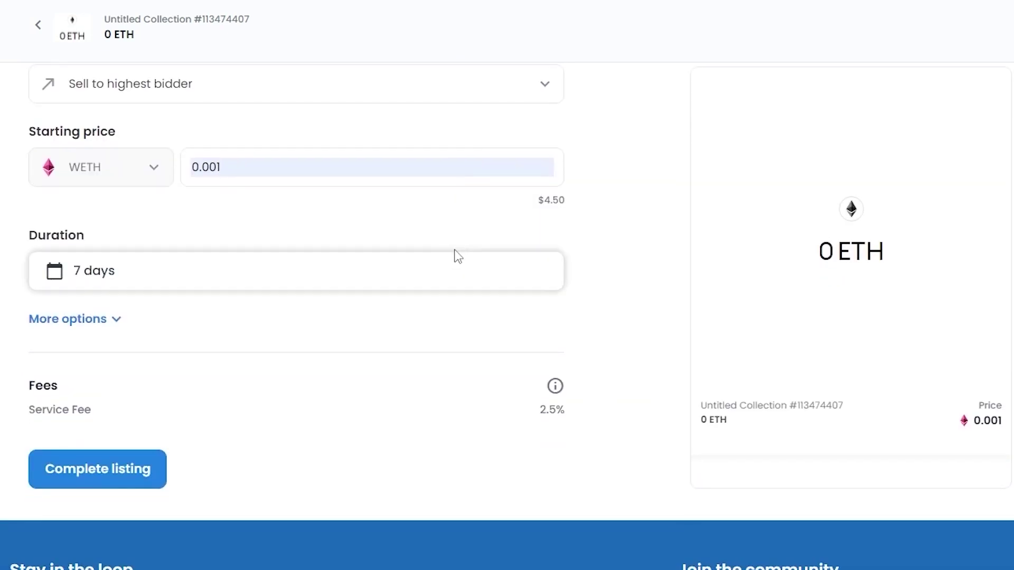
Try the 3 days, 1 day and 1 week preset auction durations.
left_click(245, 274)
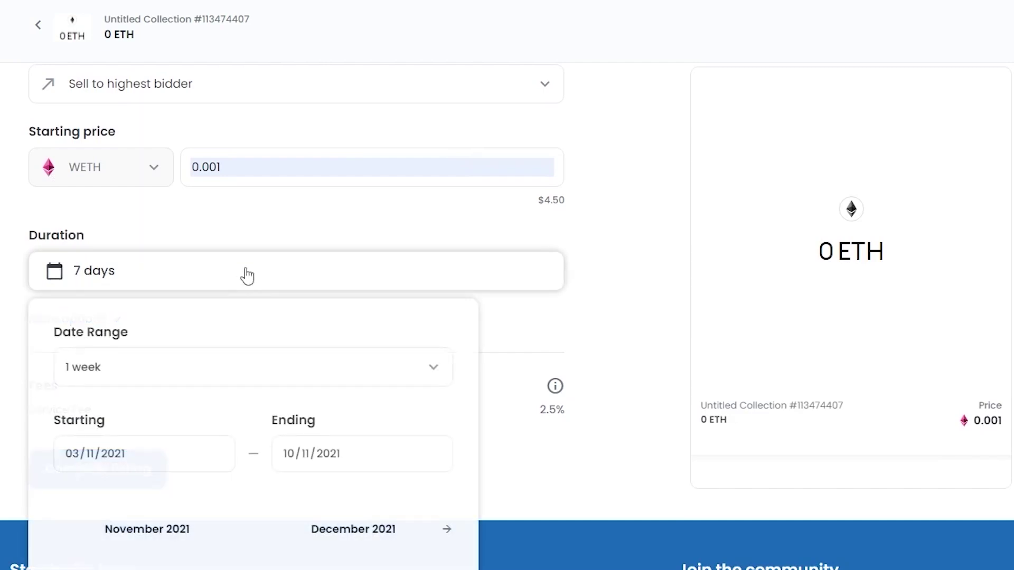
left_click(186, 379)
left_click(158, 458)
left_click(195, 364)
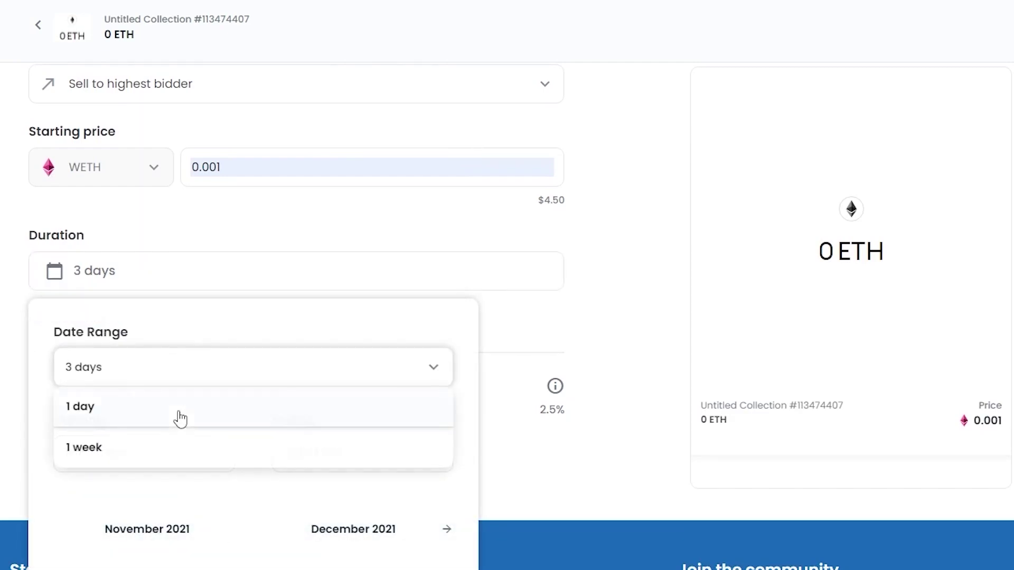
left_click(177, 419)
left_click(199, 372)
scroll(174, 438, "down", 2)
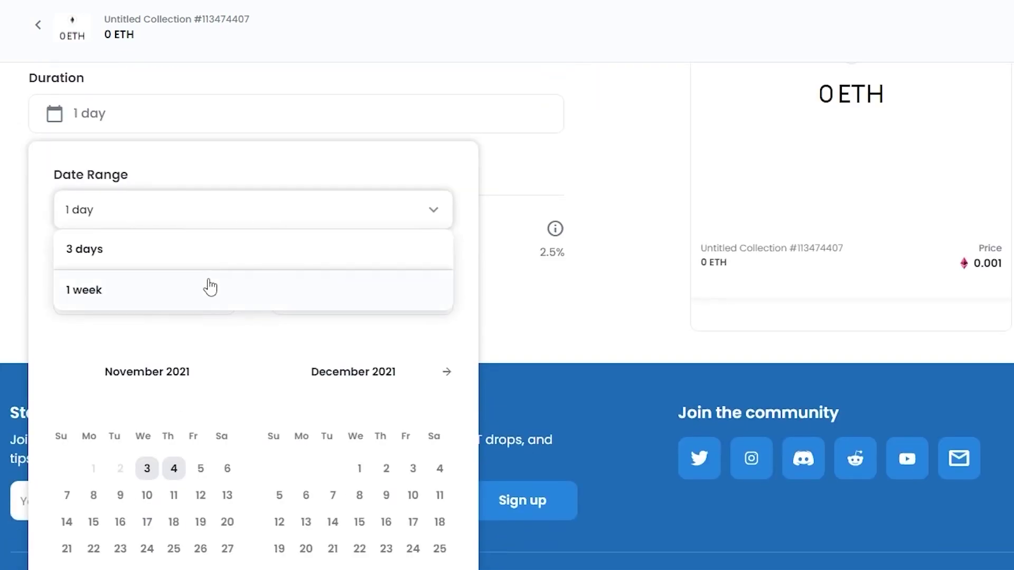
left_click(208, 288)
Page the calendar forward and set the ending date to 28/01/2022.
left_click(298, 301)
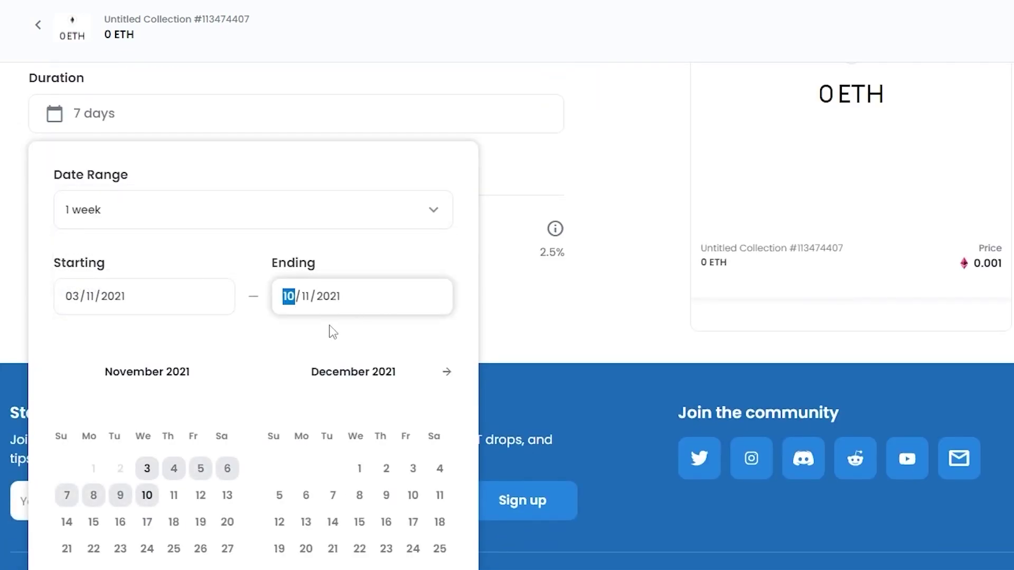
left_click(446, 372)
left_click(447, 373)
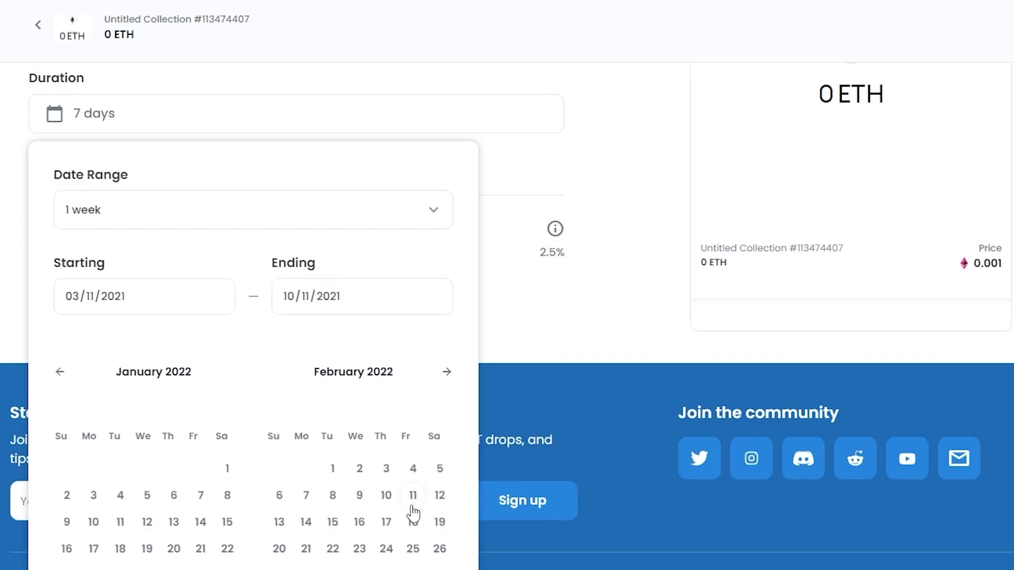
left_click(447, 372)
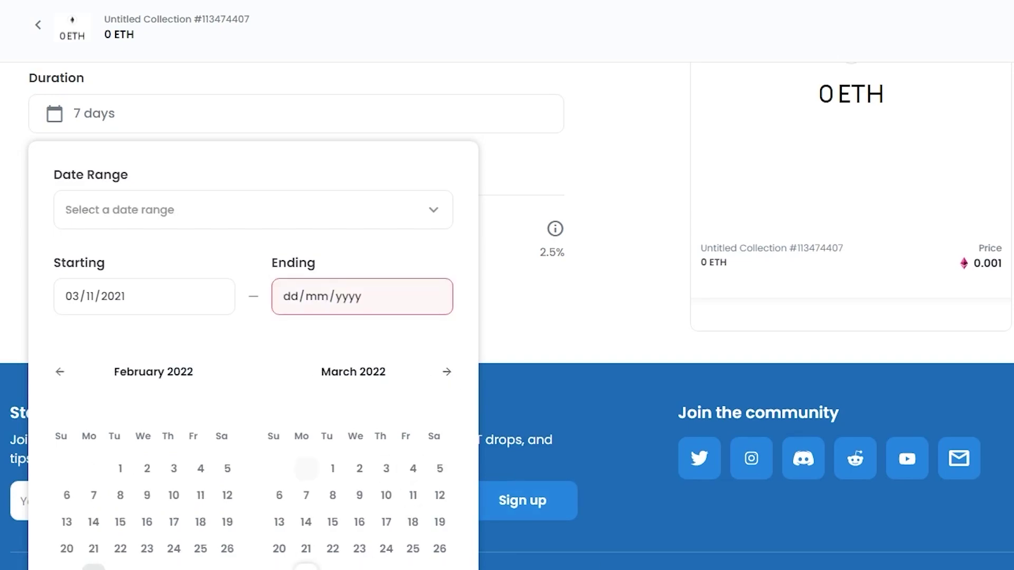
left_click(296, 305)
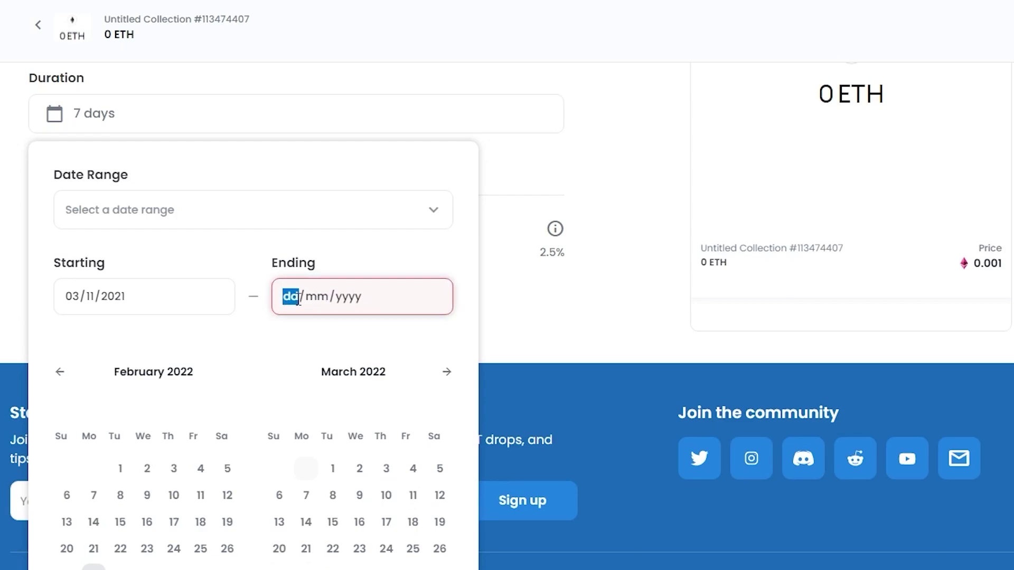
type("28/")
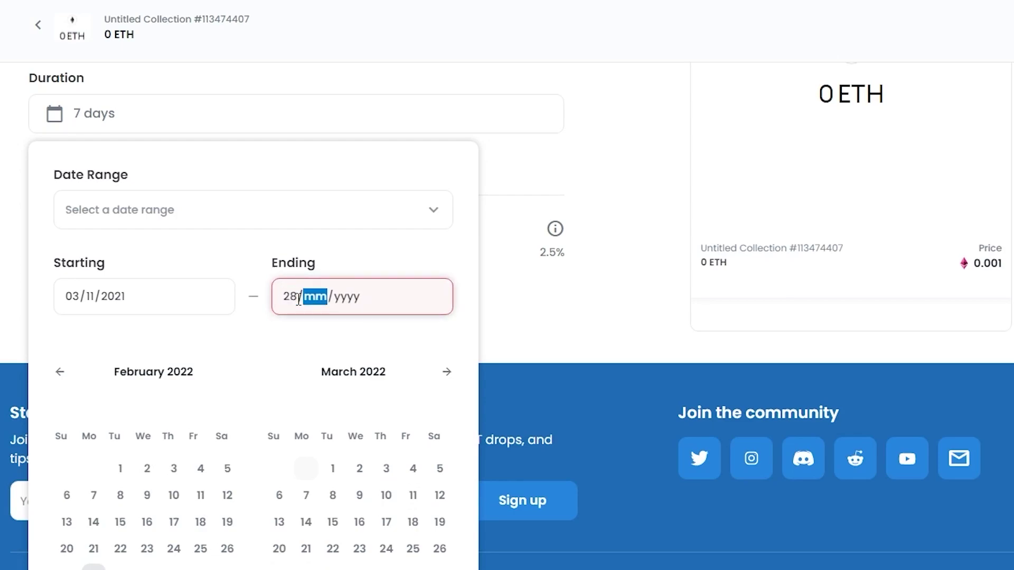
type("01/")
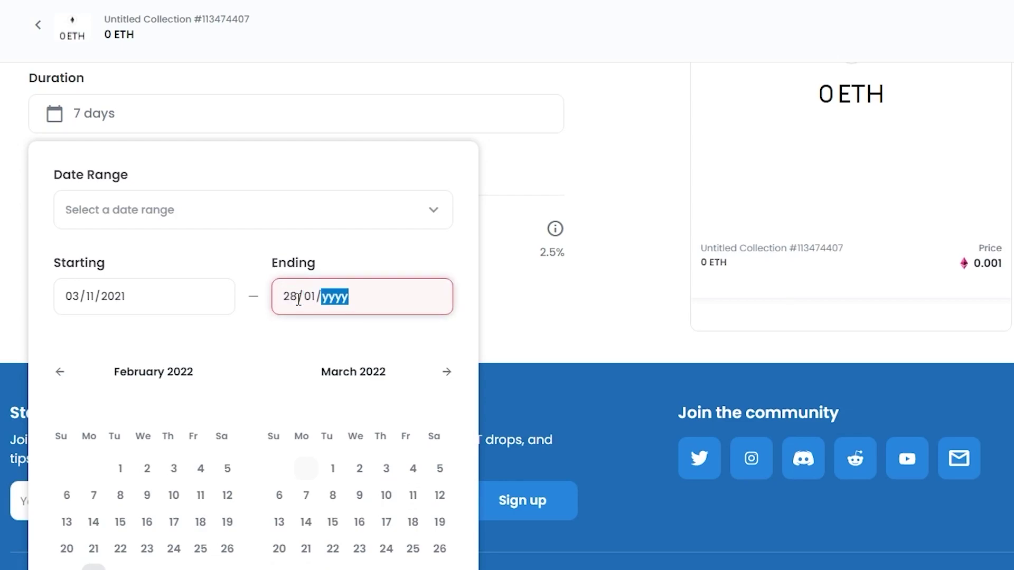
type("2022")
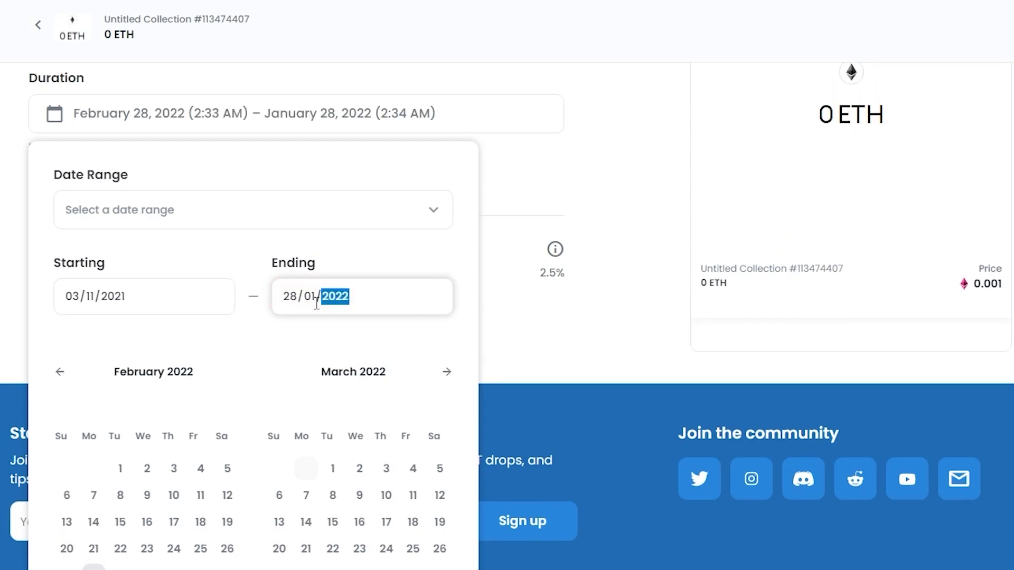
left_click(311, 354)
Close the date picker, leaving the end-before-start date error on the form.
scroll(280, 428, "down", 3)
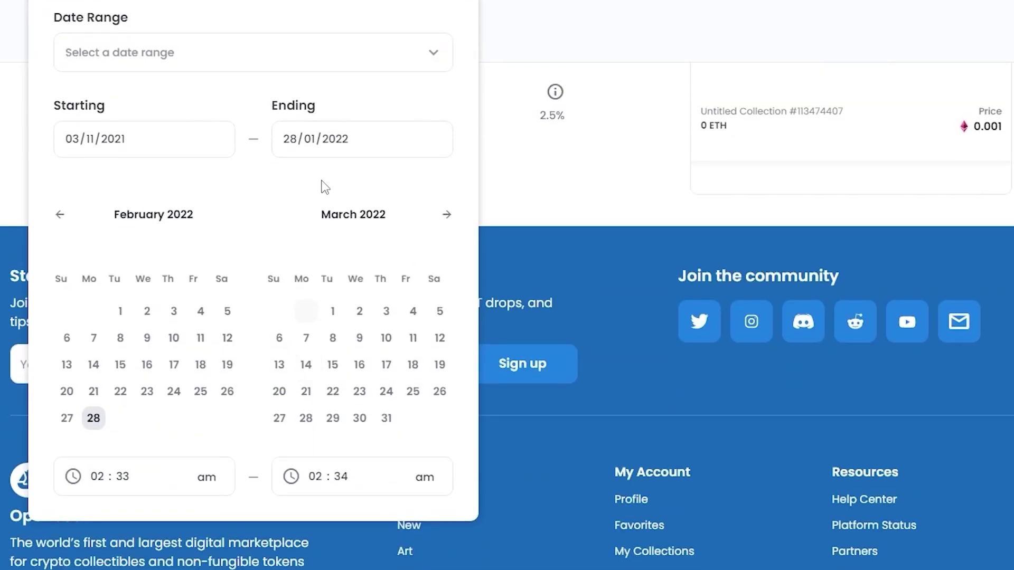
scroll(344, 242, "up", 3)
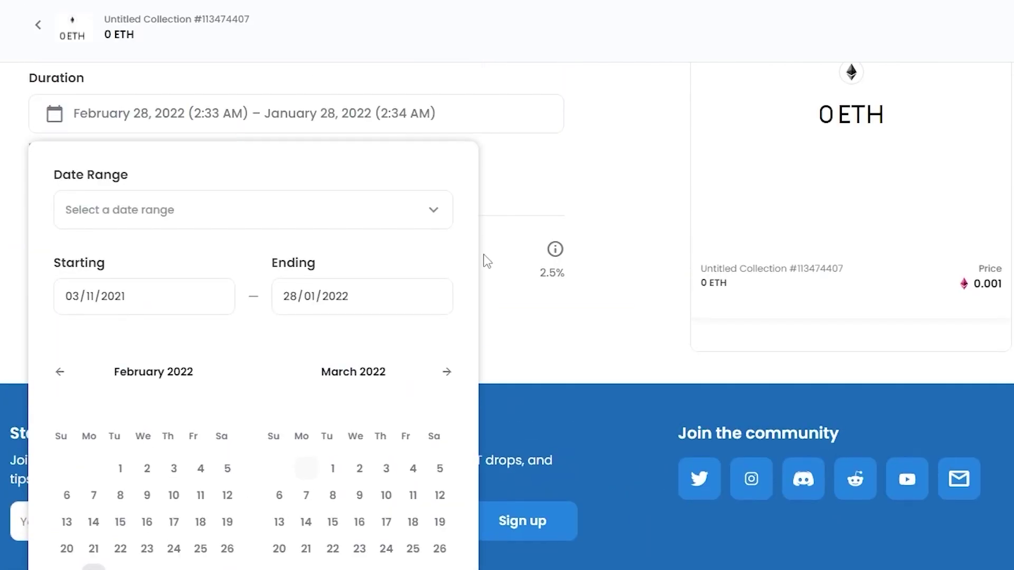
left_click(444, 222)
left_click(569, 186)
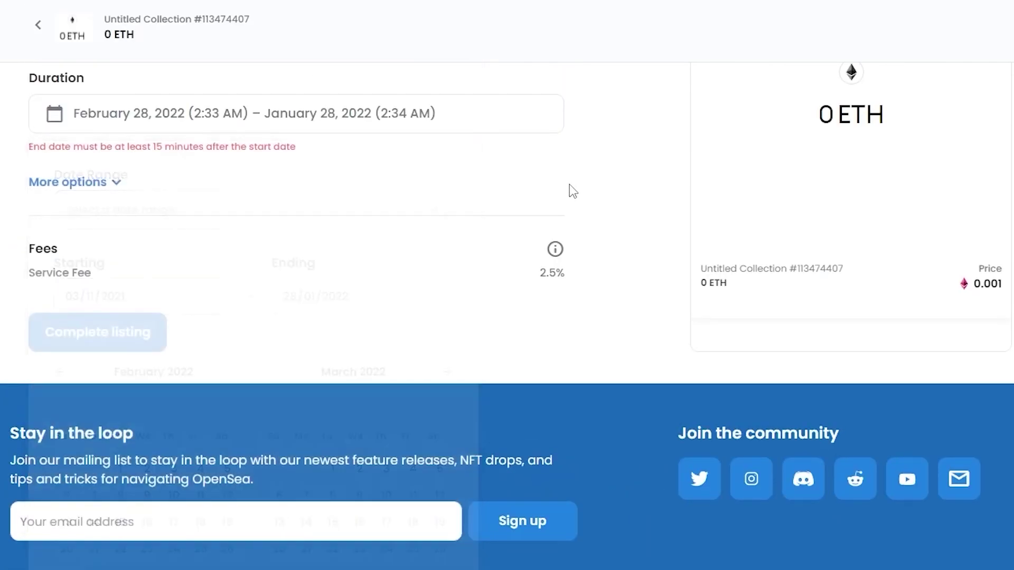
scroll(17, 150, "up", 2)
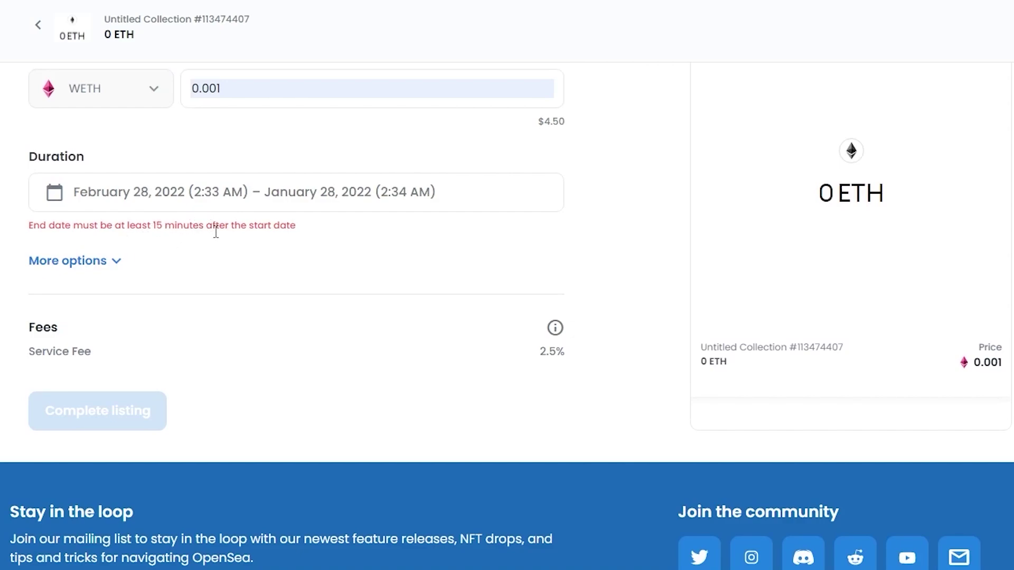
Reset the auction duration to 1 week, February 28 to March 7, 2022.
left_click(353, 206)
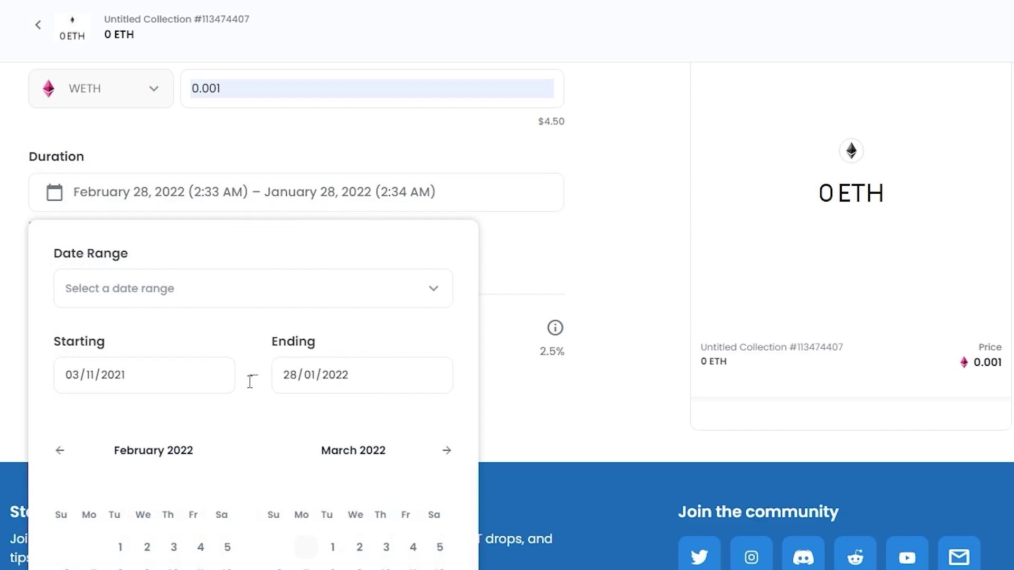
left_click(342, 378)
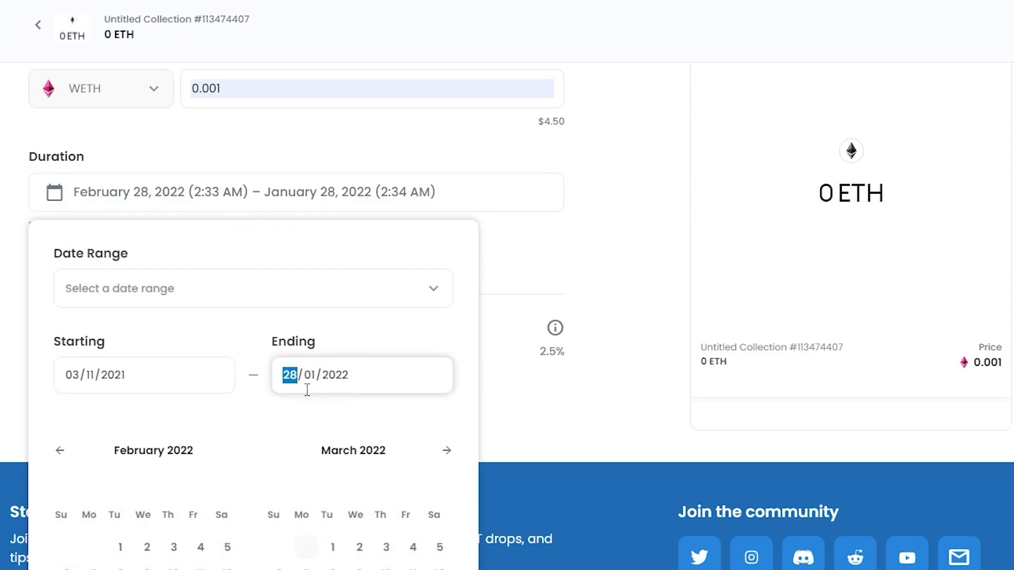
left_click(254, 288)
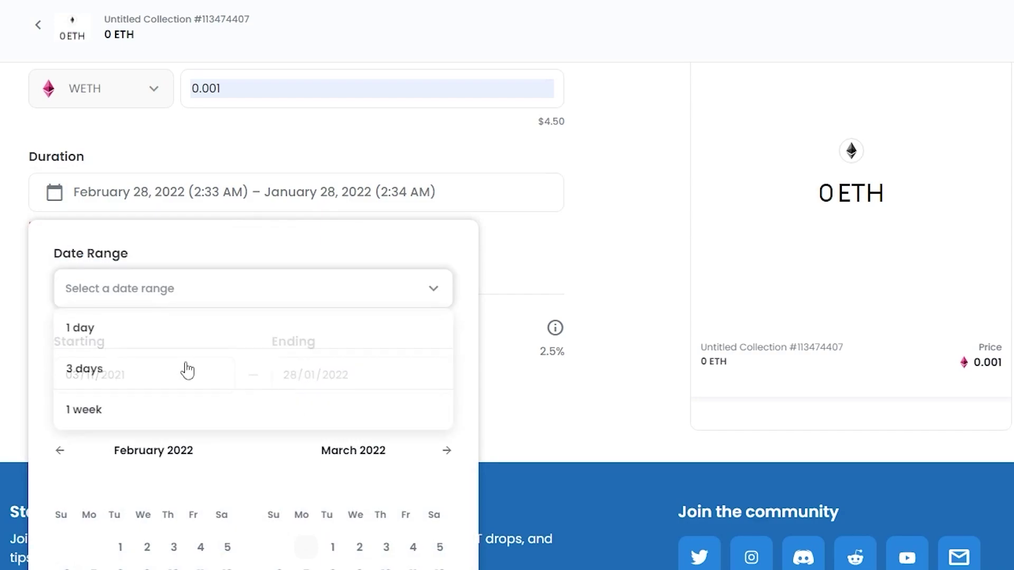
left_click(156, 408)
scroll(446, 347, "down", 2)
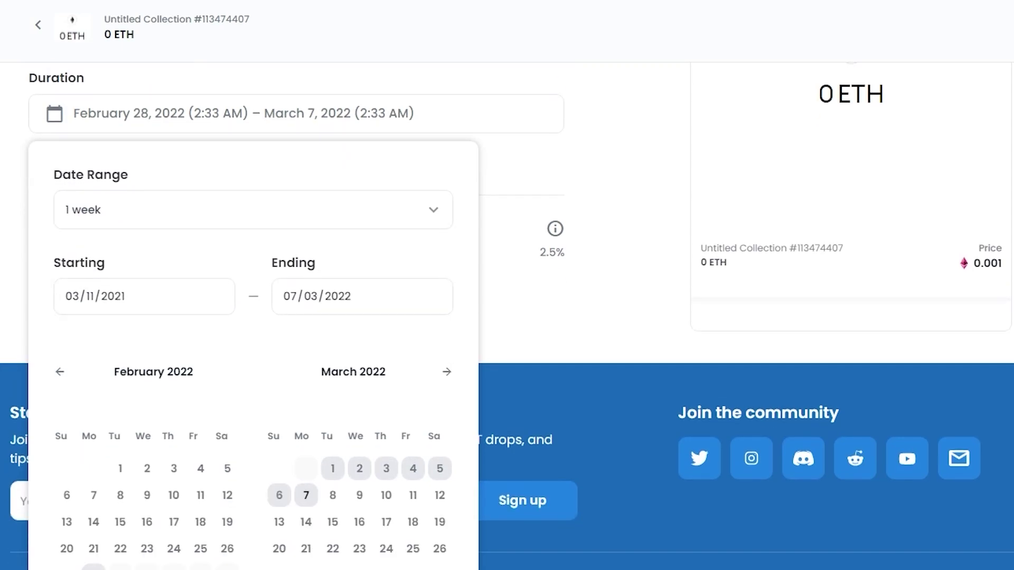
scroll(507, 285, "down", 4)
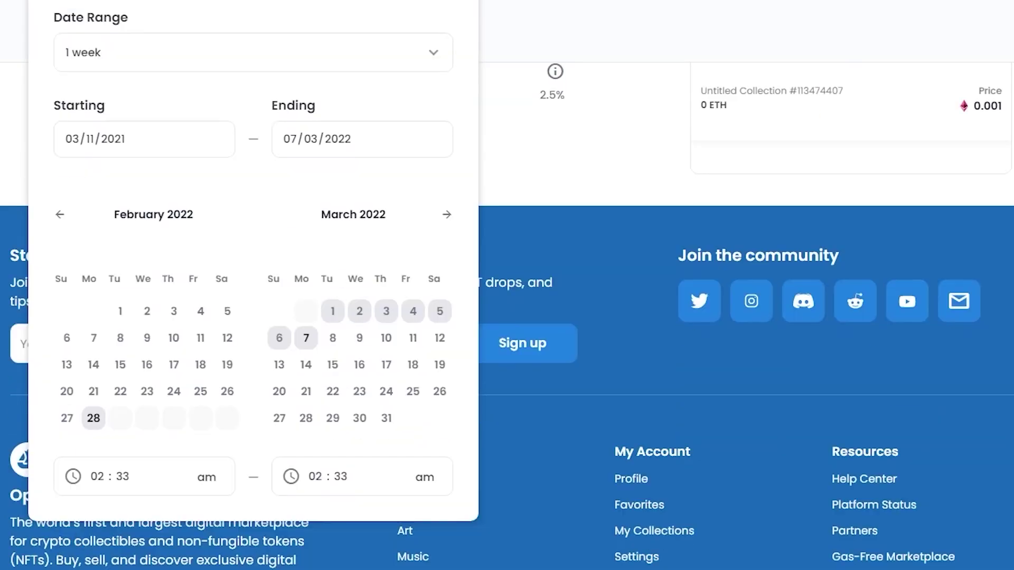
left_click(419, 58)
scroll(417, 327, "up", 5)
left_click(615, 232)
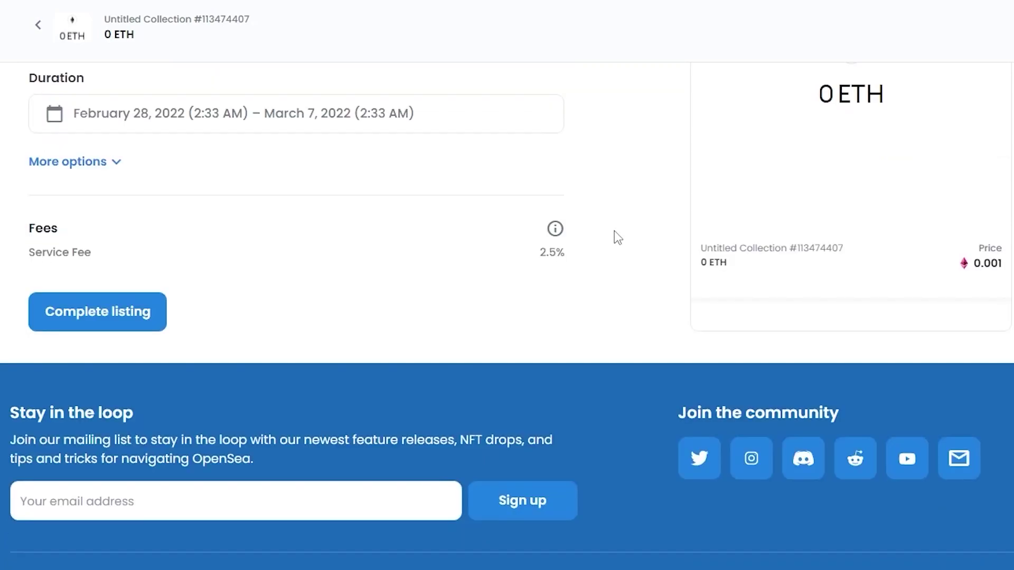
scroll(193, 543, "up", 5)
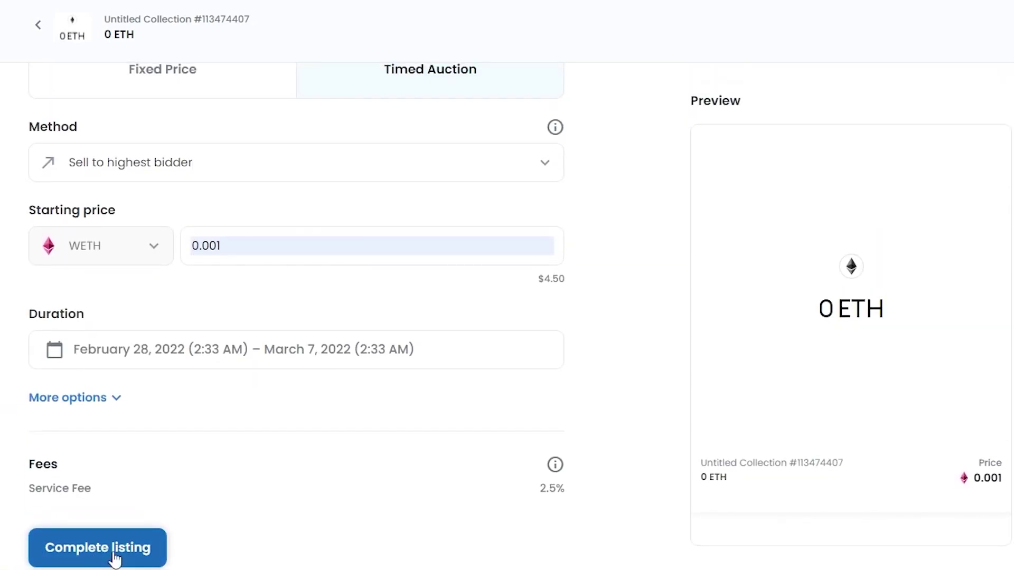
Submit the timed auction, which fails with 'Cannot schedule an English auction for the future.'.
left_click(114, 556)
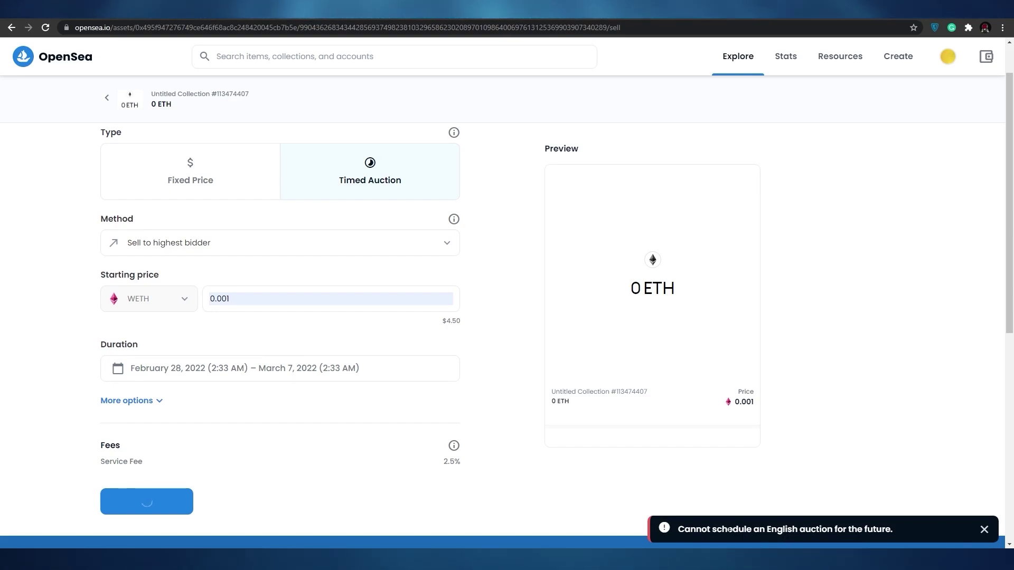
scroll(844, 535, "up", 1)
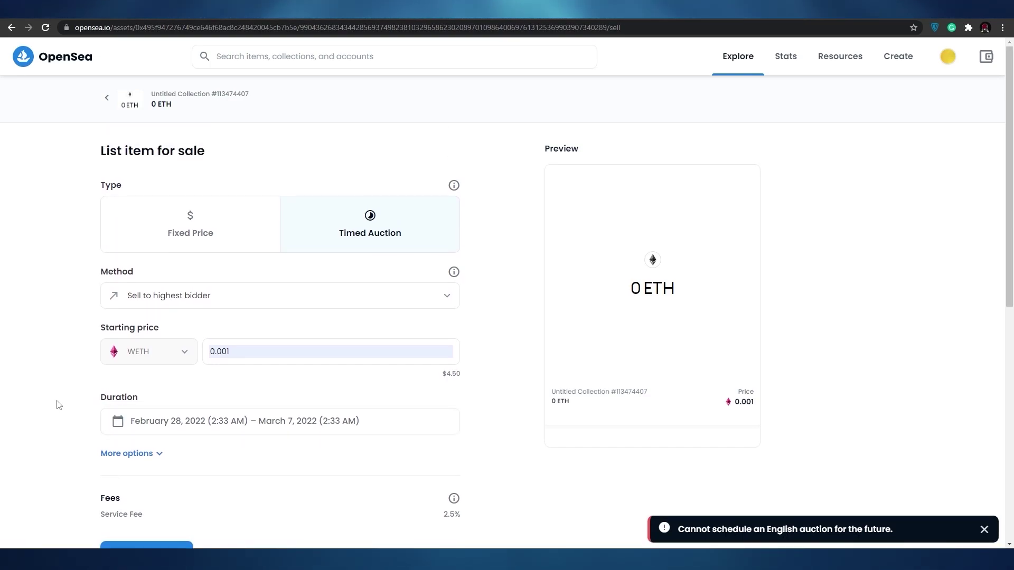
scroll(192, 488, "down", 2)
scroll(191, 486, "up", 1)
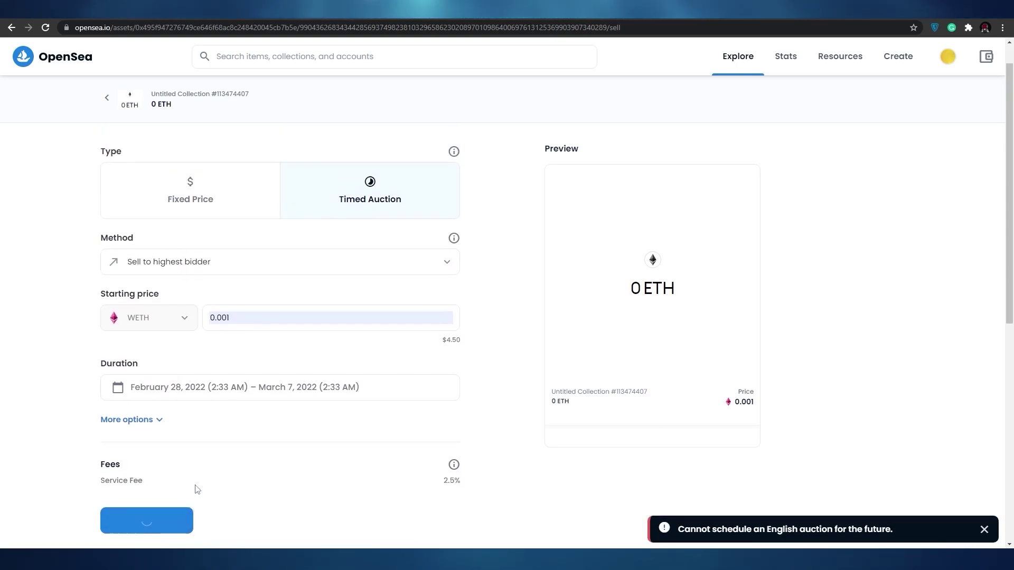
scroll(690, 504, "up", 1)
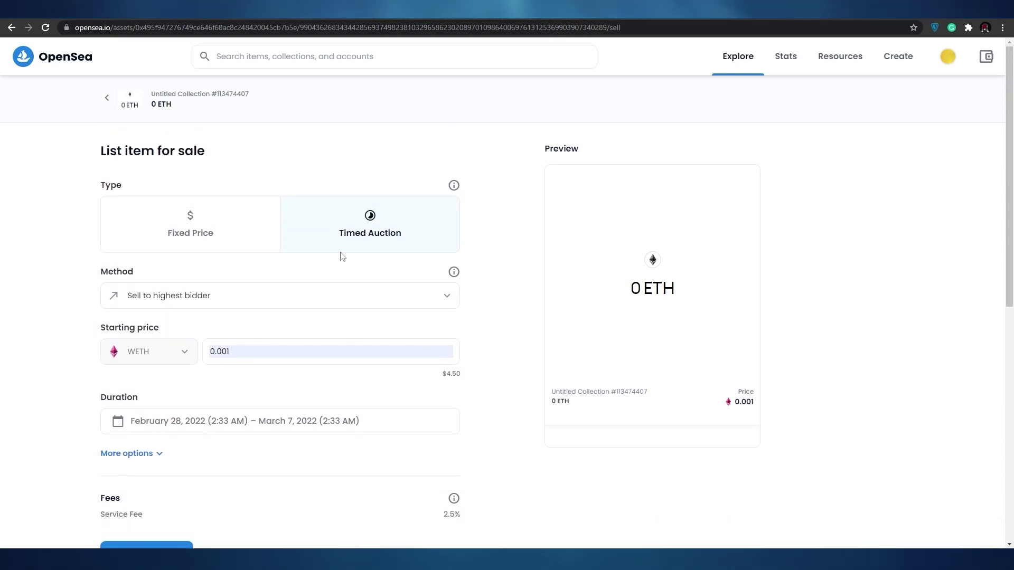
scroll(410, 242, "down", 1)
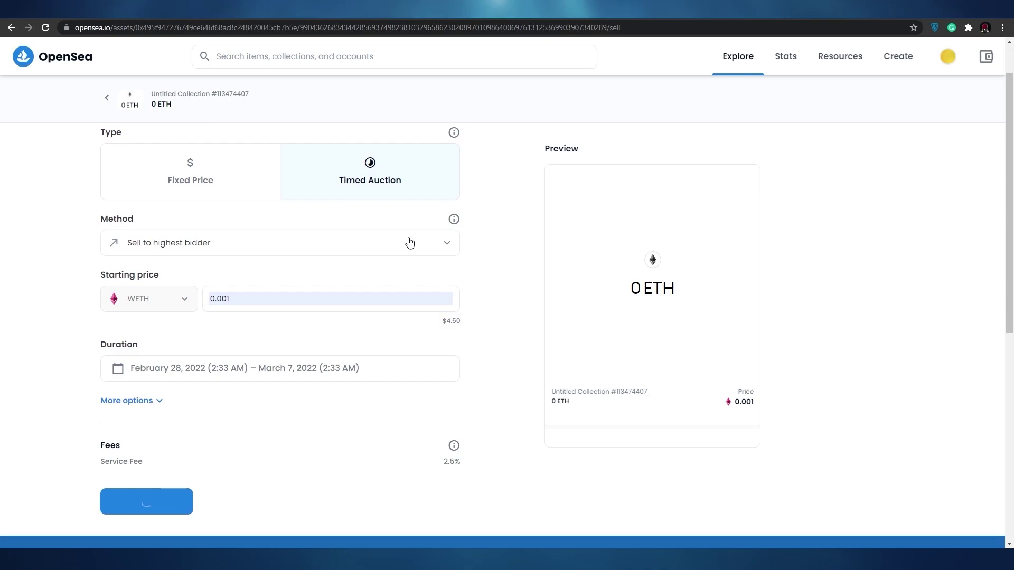